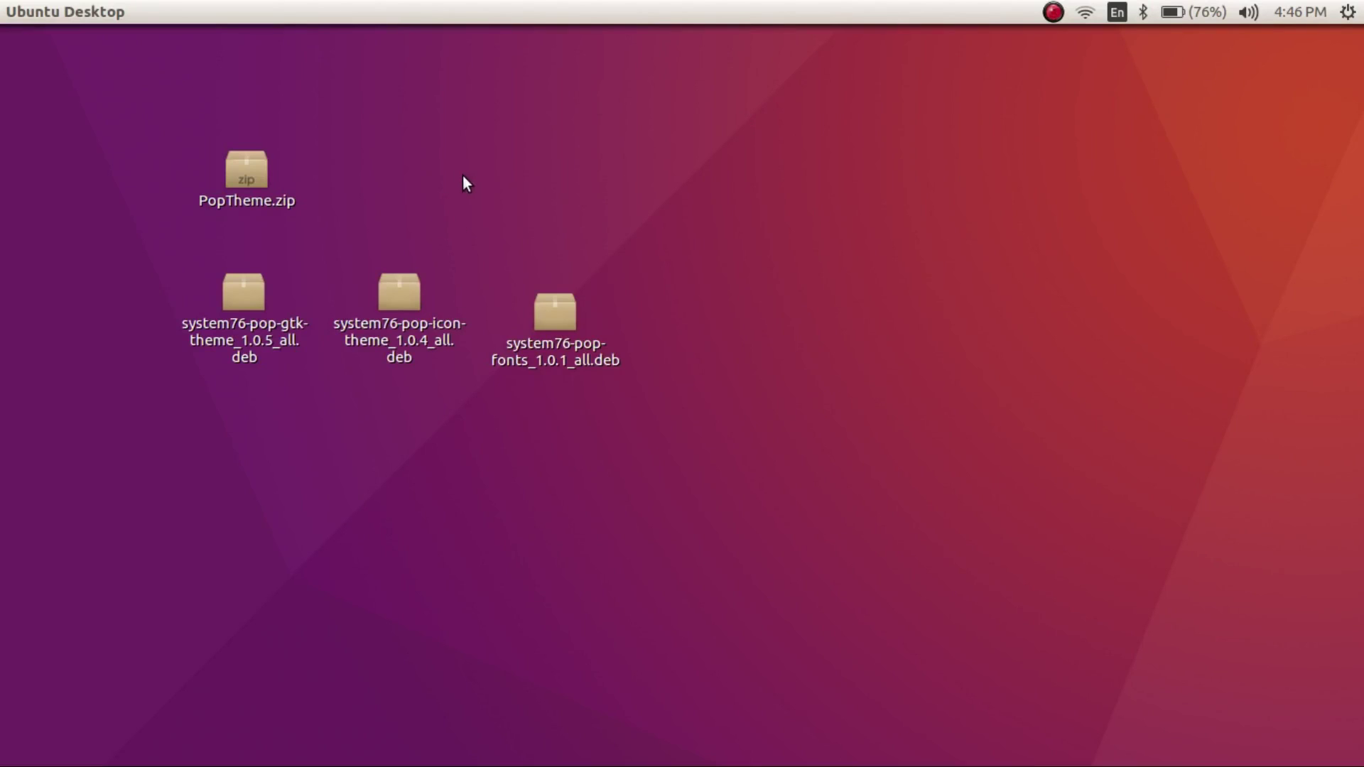
- Move PopTheme.zip higher up the desktop, above the three Pop .deb packages
{"action": "mouse_move", "coordinate": [225, 434]}
{"action": "left_mouse_down"}
{"action": "mouse_move", "coordinate": [592, 351]}
{"action": "mouse_move", "coordinate": [594, 312]}
{"action": "mouse_move", "coordinate": [559, 306]}
{"action": "mouse_move", "coordinate": [555, 320]}
{"action": "left_mouse_up"}
{"action": "left_click_drag", "start_coordinate": [246, 165], "coordinate": [320, 87]}
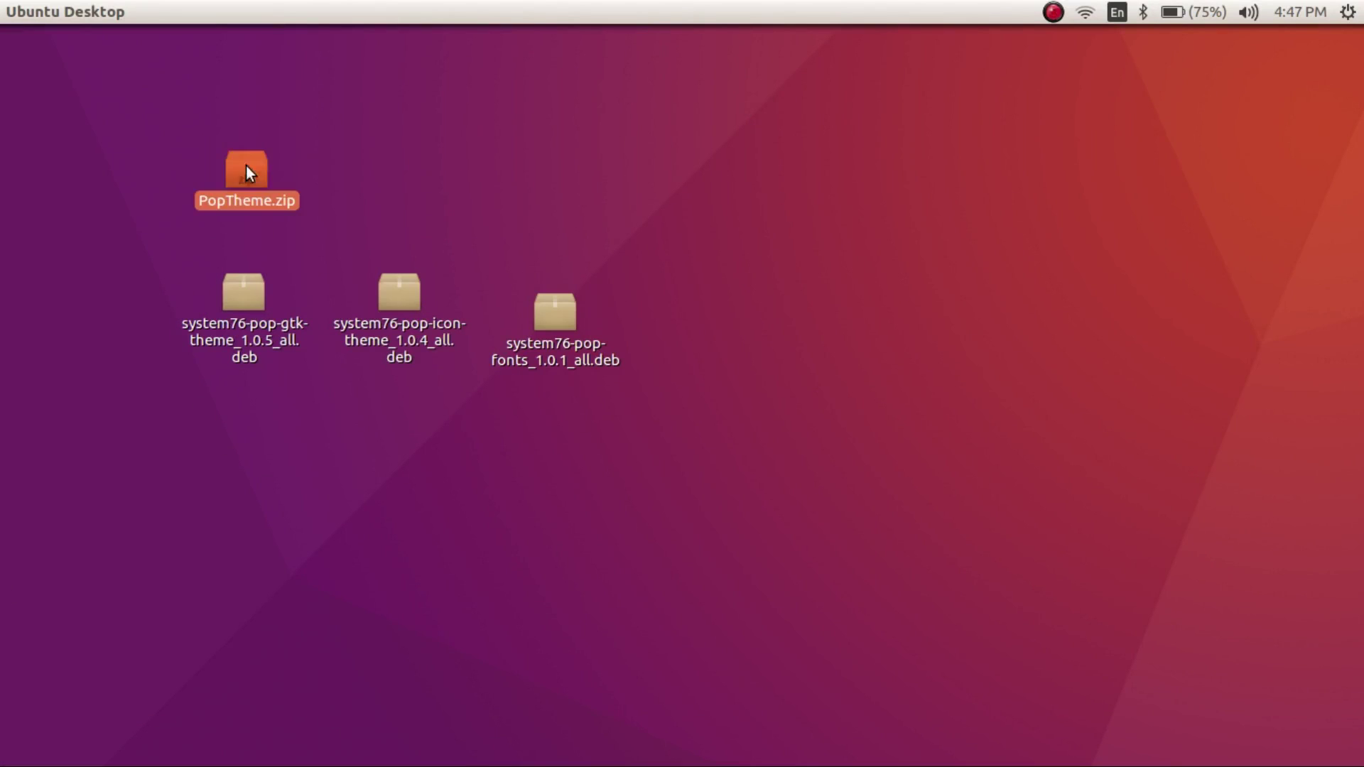
{"action": "left_click", "coordinate": [368, 164]}
- Check in Archive Manager that PopTheme.zip contains the three Pop .deb packages
{"action": "double_click", "coordinate": [317, 89]}
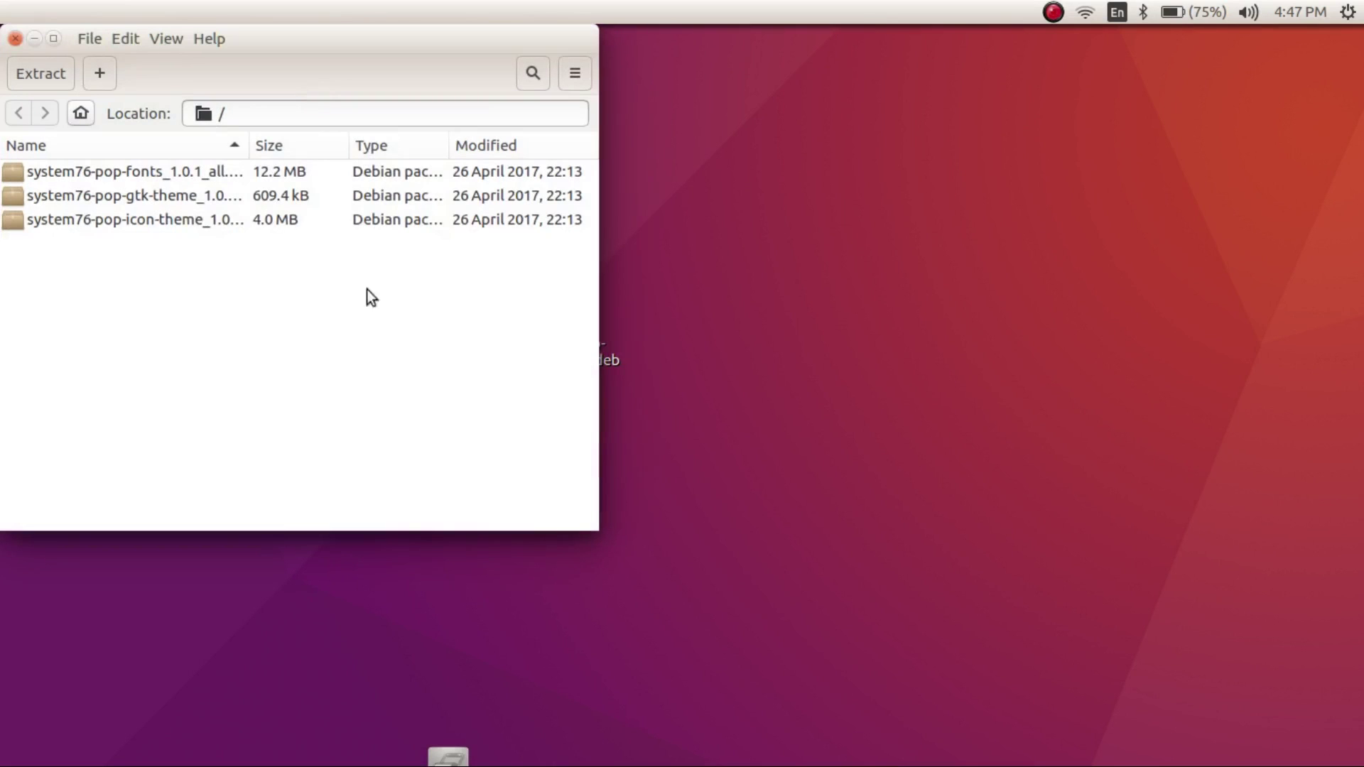
{"action": "left_click", "coordinate": [10, 41]}
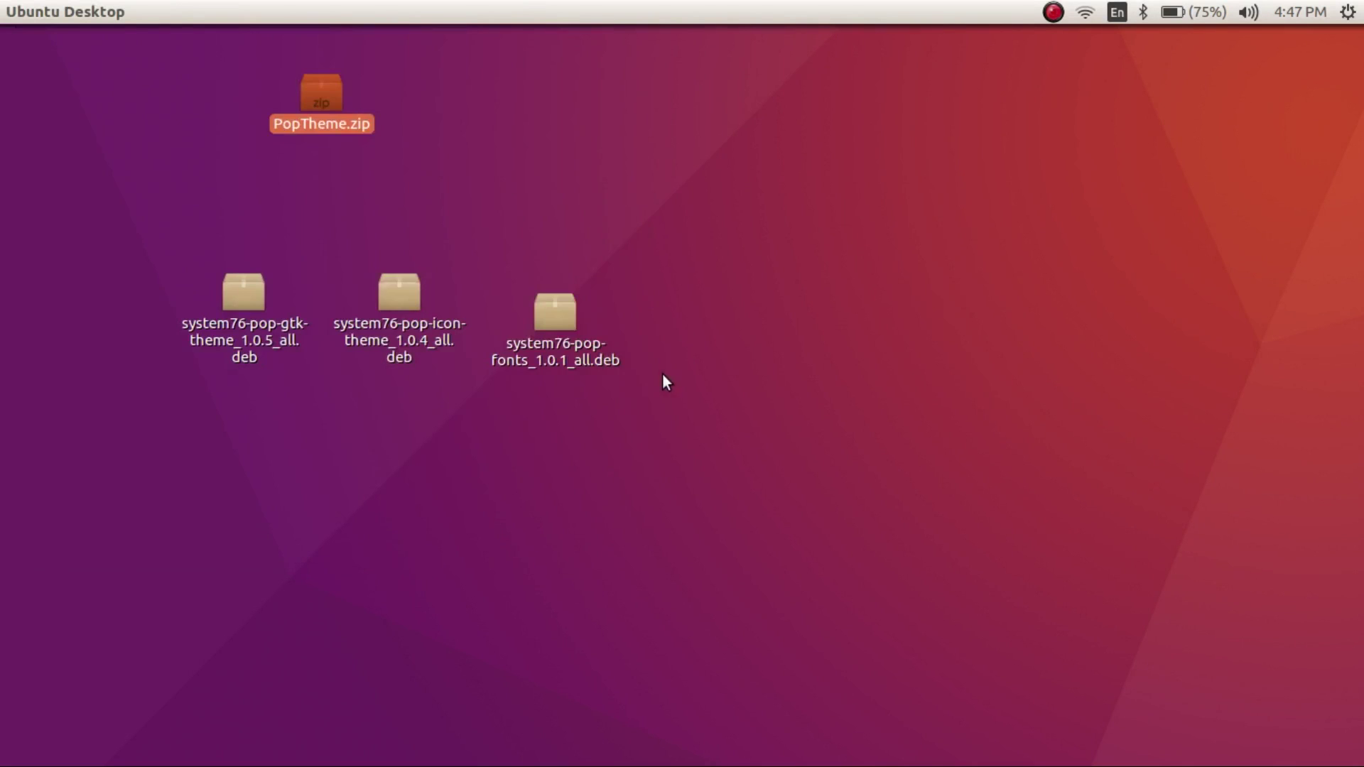
{"action": "left_click_drag", "start_coordinate": [662, 373], "coordinate": [236, 309]}
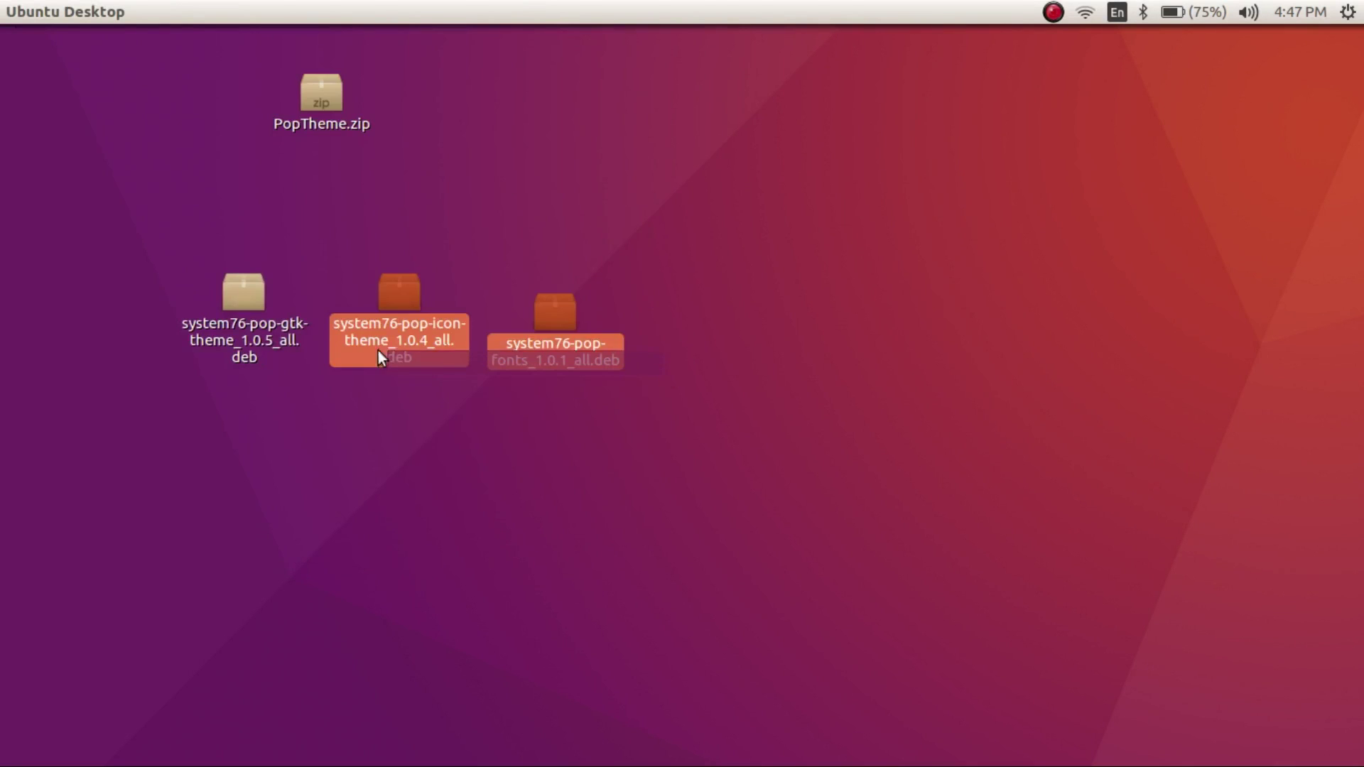
{"action": "left_click", "coordinate": [267, 531]}
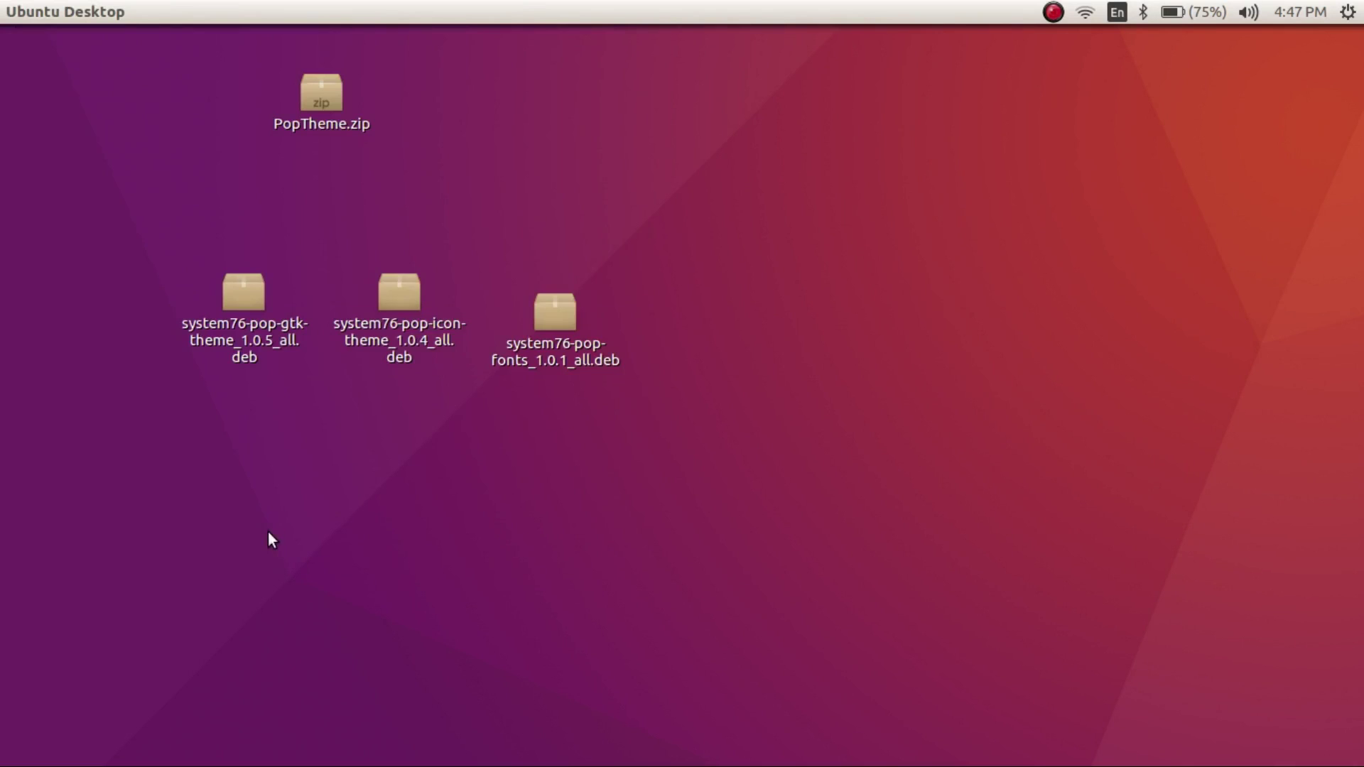
- Install system76-pop-gtk-theme 1.0.5 from its .deb, authenticating with the password
{"action": "double_click", "coordinate": [259, 331]}
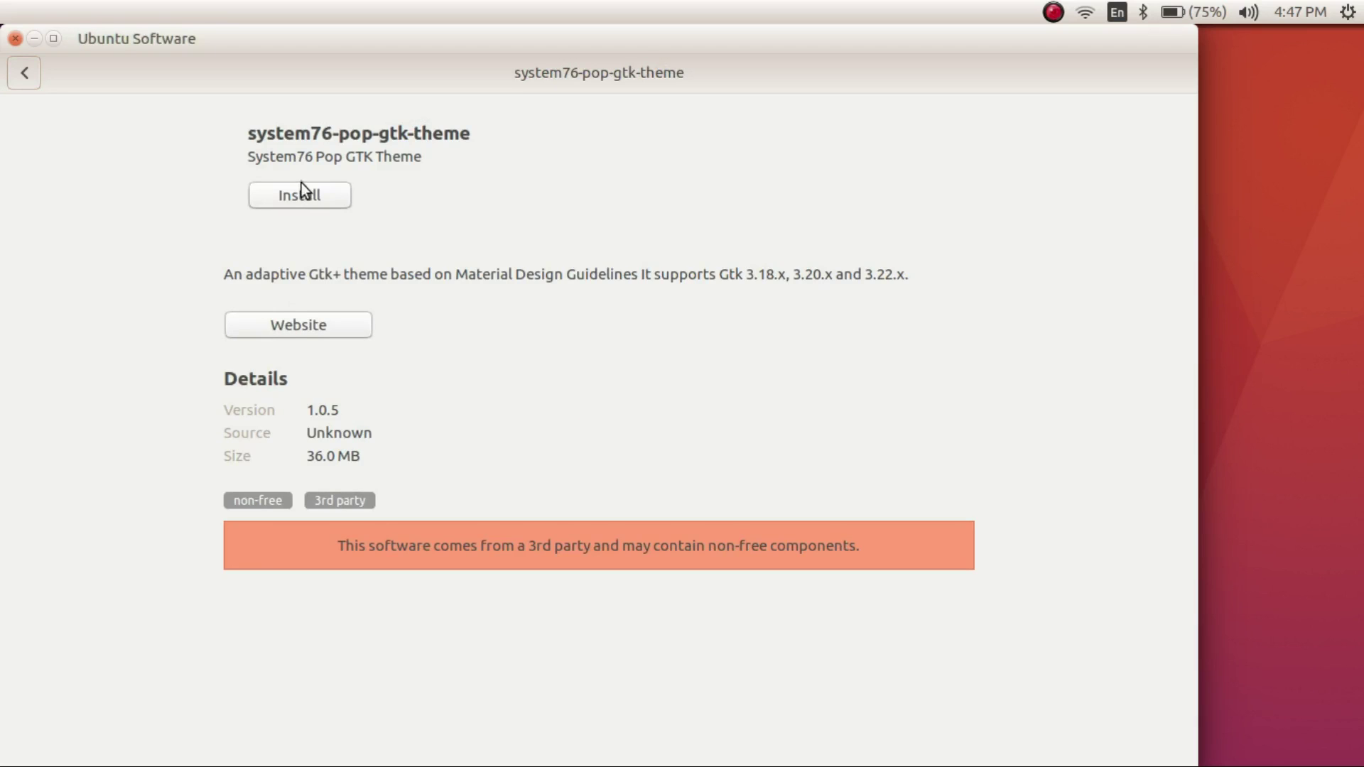
{"action": "left_click", "coordinate": [301, 187]}
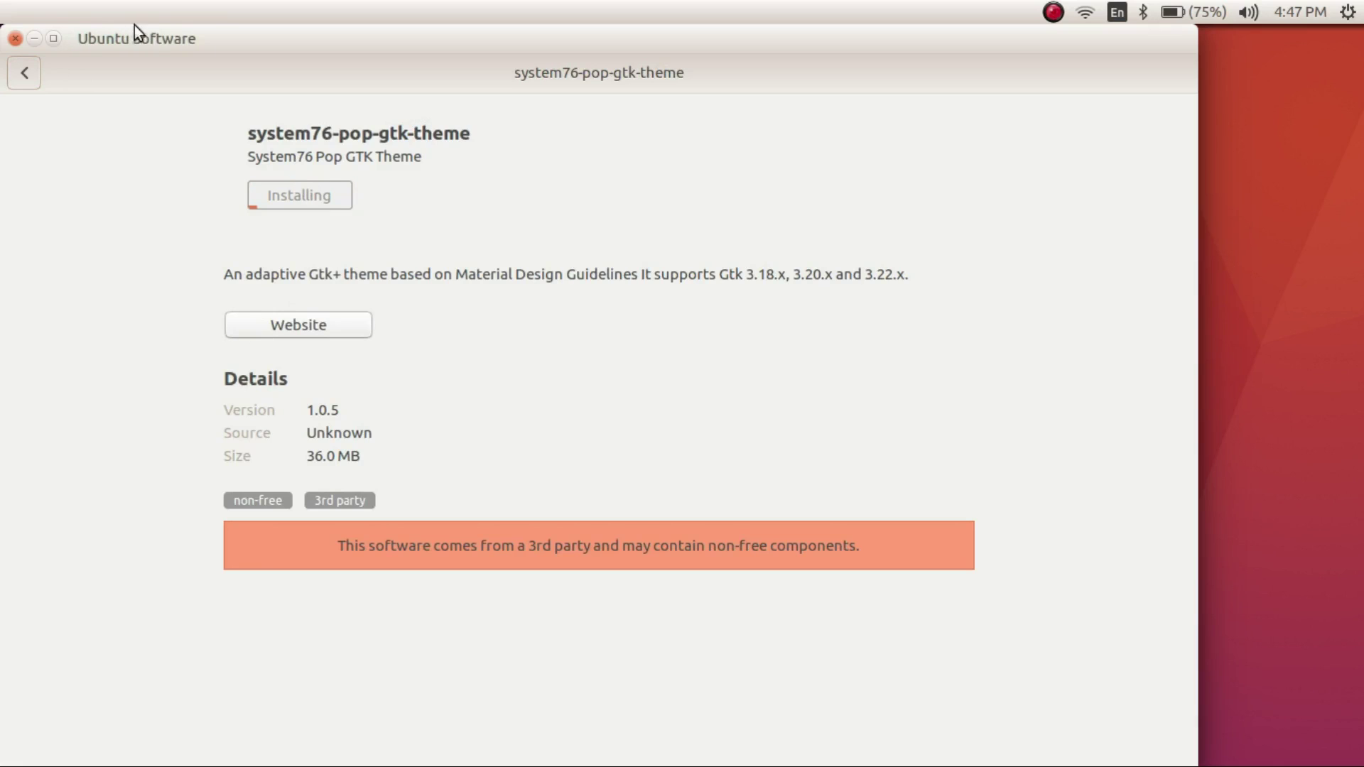
{"action": "left_click_drag", "start_coordinate": [138, 24], "coordinate": [367, 27]}
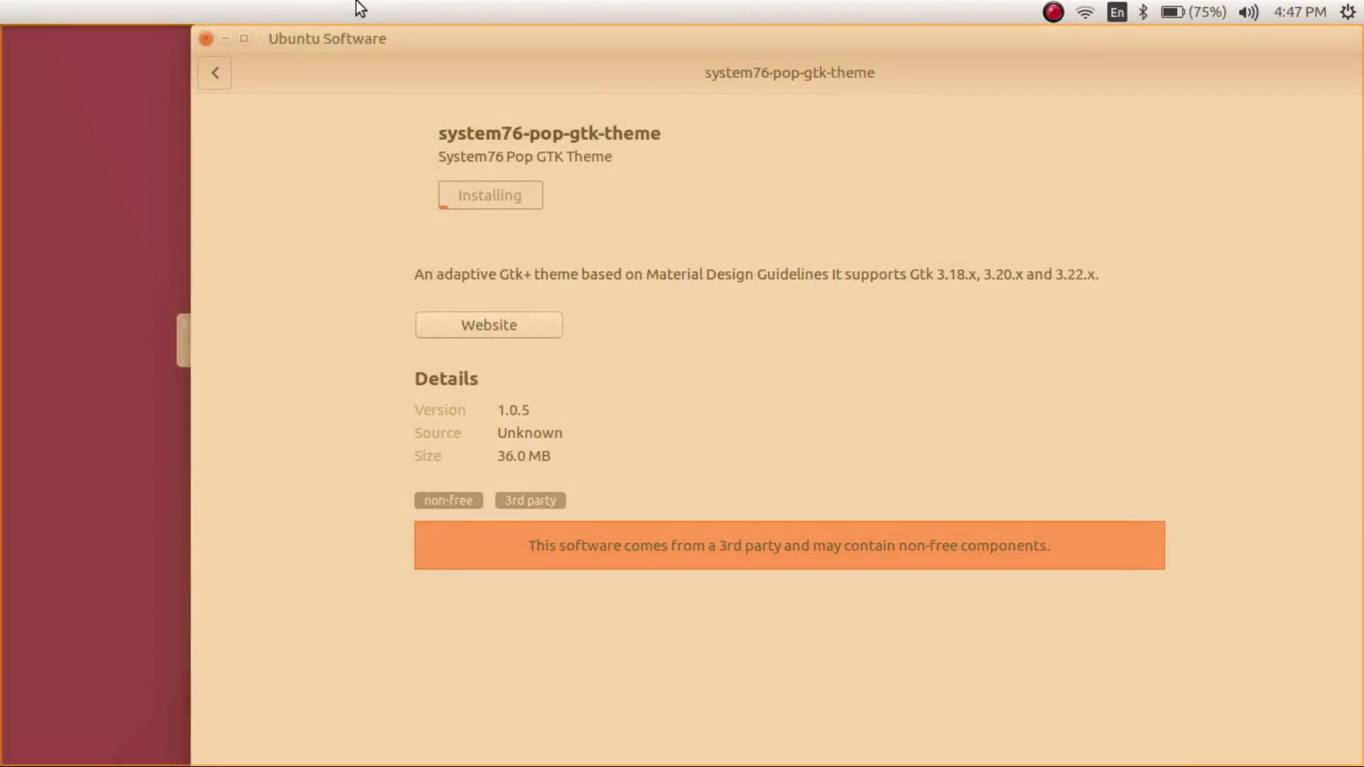
{"action": "left_click_drag", "start_coordinate": [367, 26], "coordinate": [442, 8]}
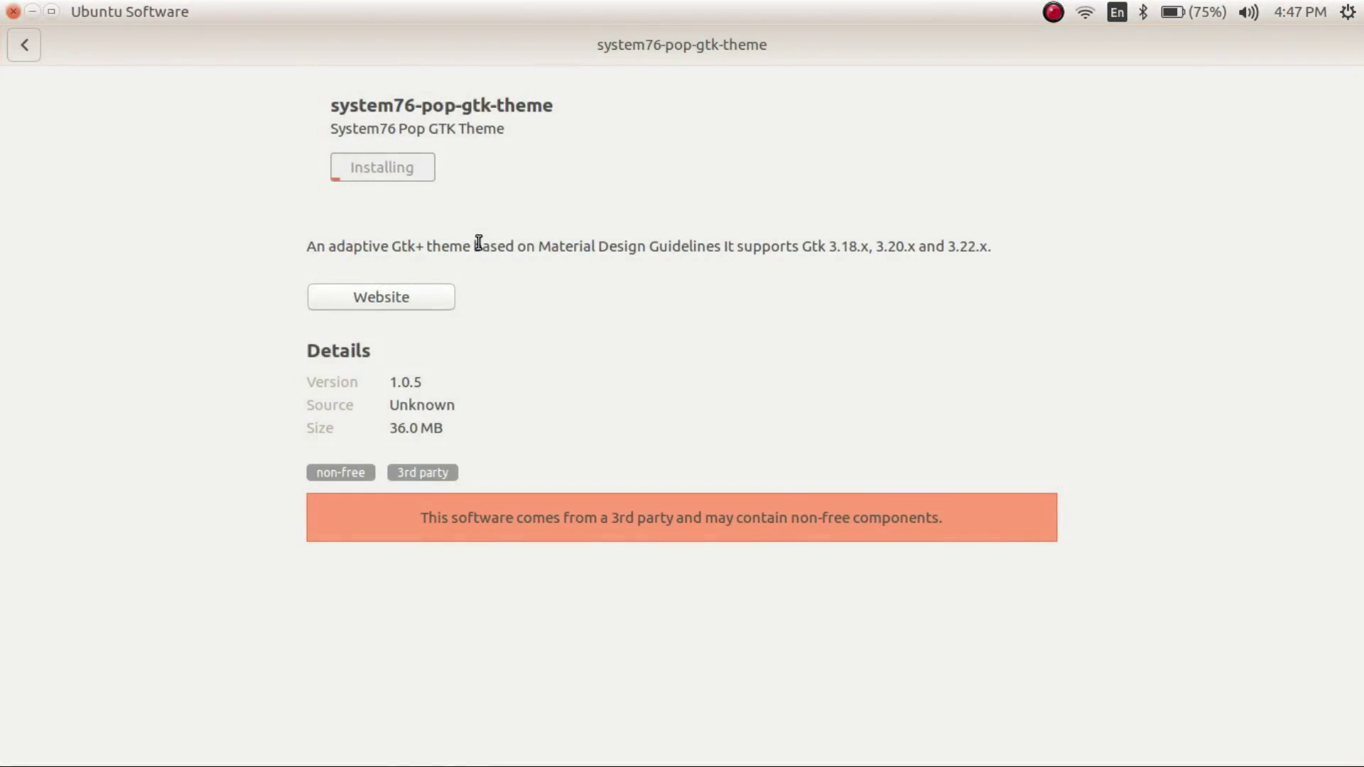
{"action": "type", "text": "•"}
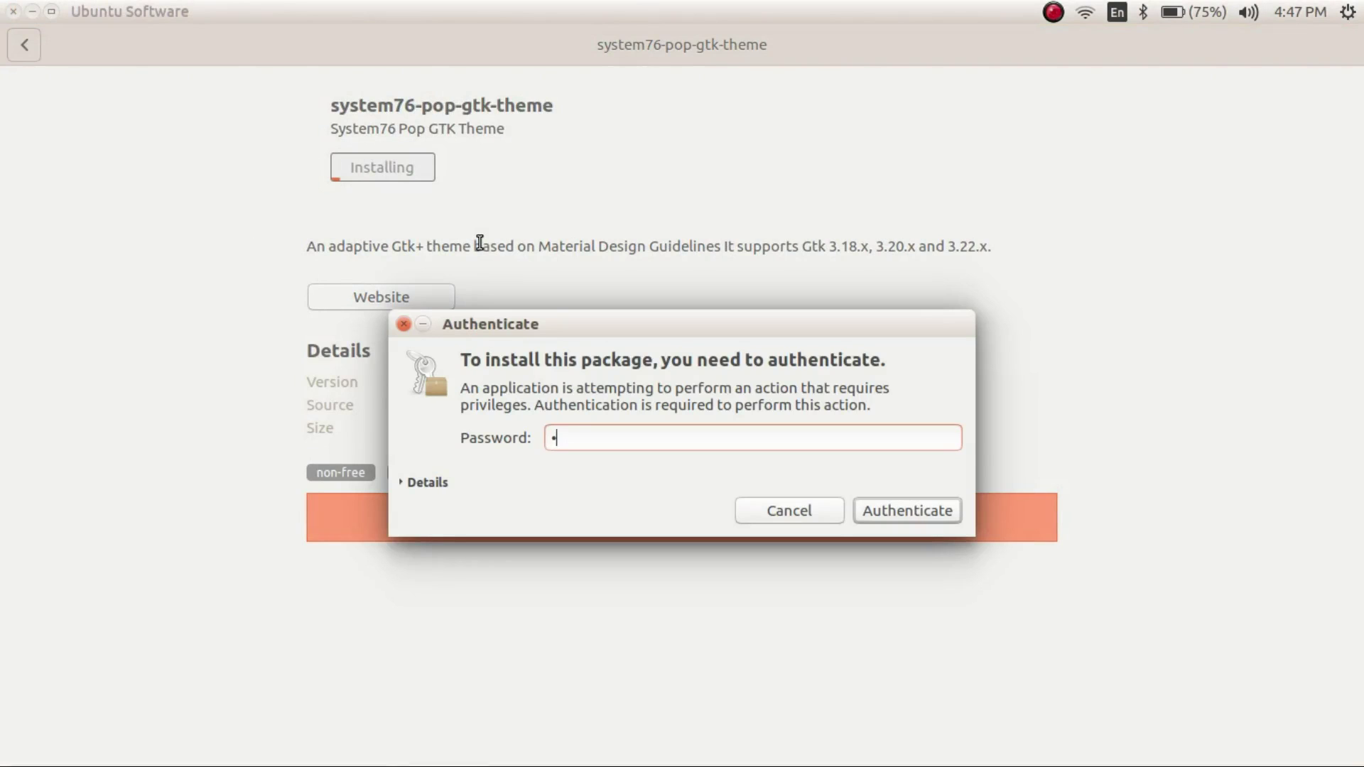
{"action": "type", "text": "•"}
{"action": "type", "text": "•"}
{"action": "key", "text": "Return"}
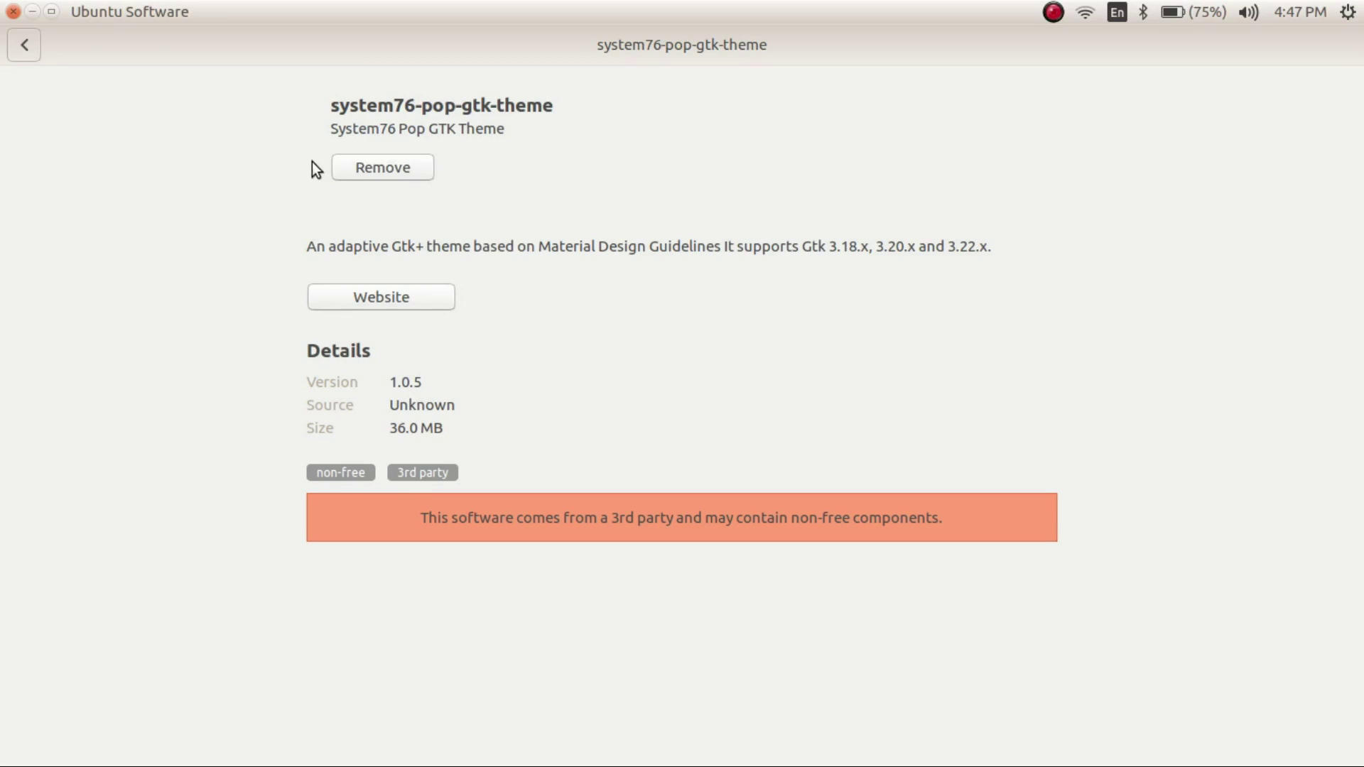
- Install system76-pop-fonts 1.0.1 from its .deb file in Ubuntu Software
{"action": "left_click", "coordinate": [35, 15]}
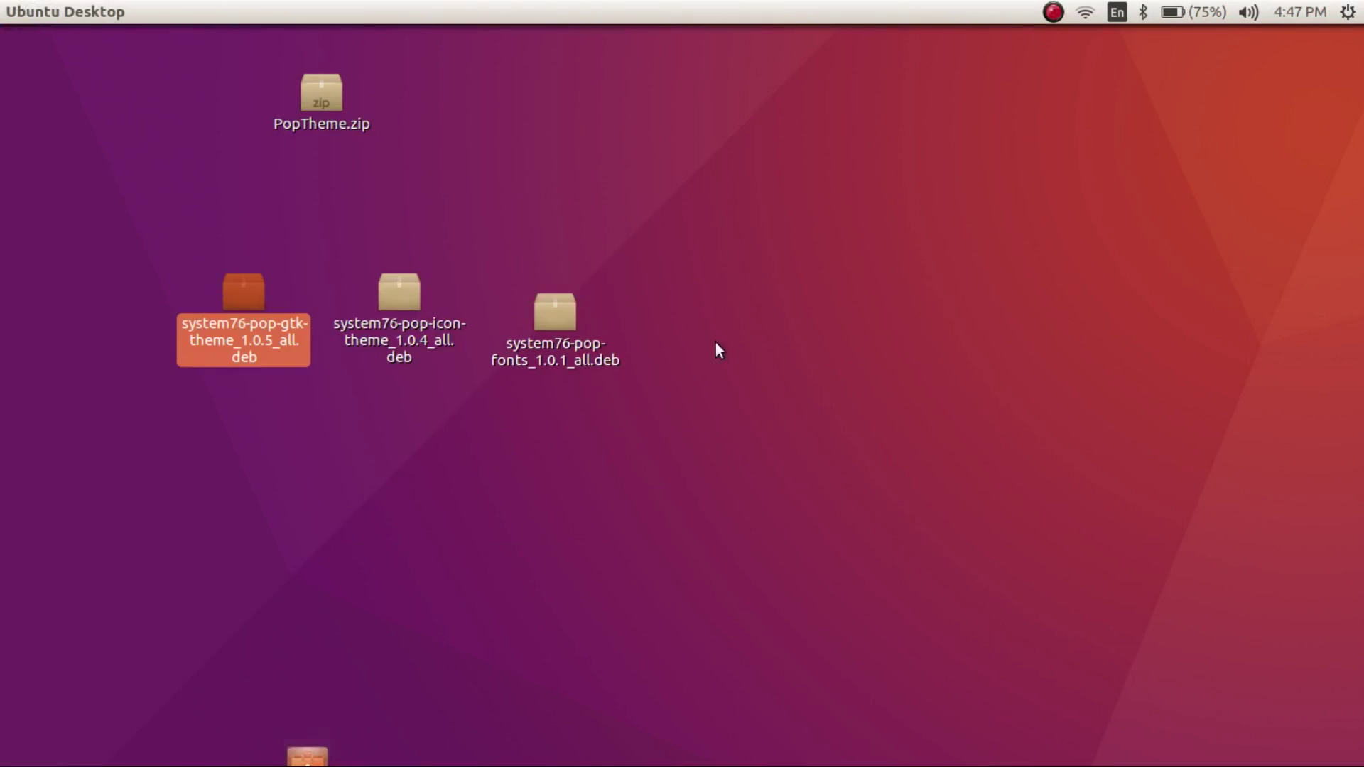
{"action": "double_click", "coordinate": [565, 339]}
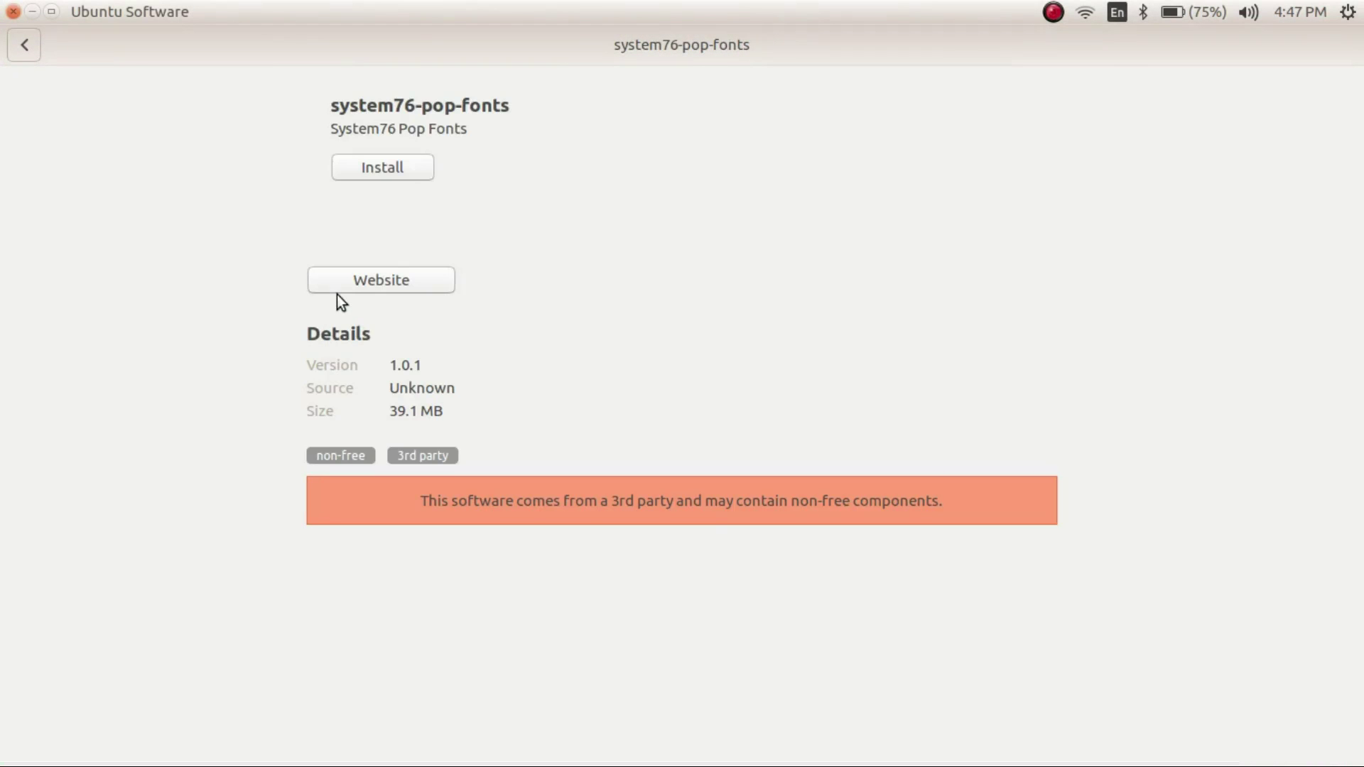
{"action": "left_click", "coordinate": [412, 166]}
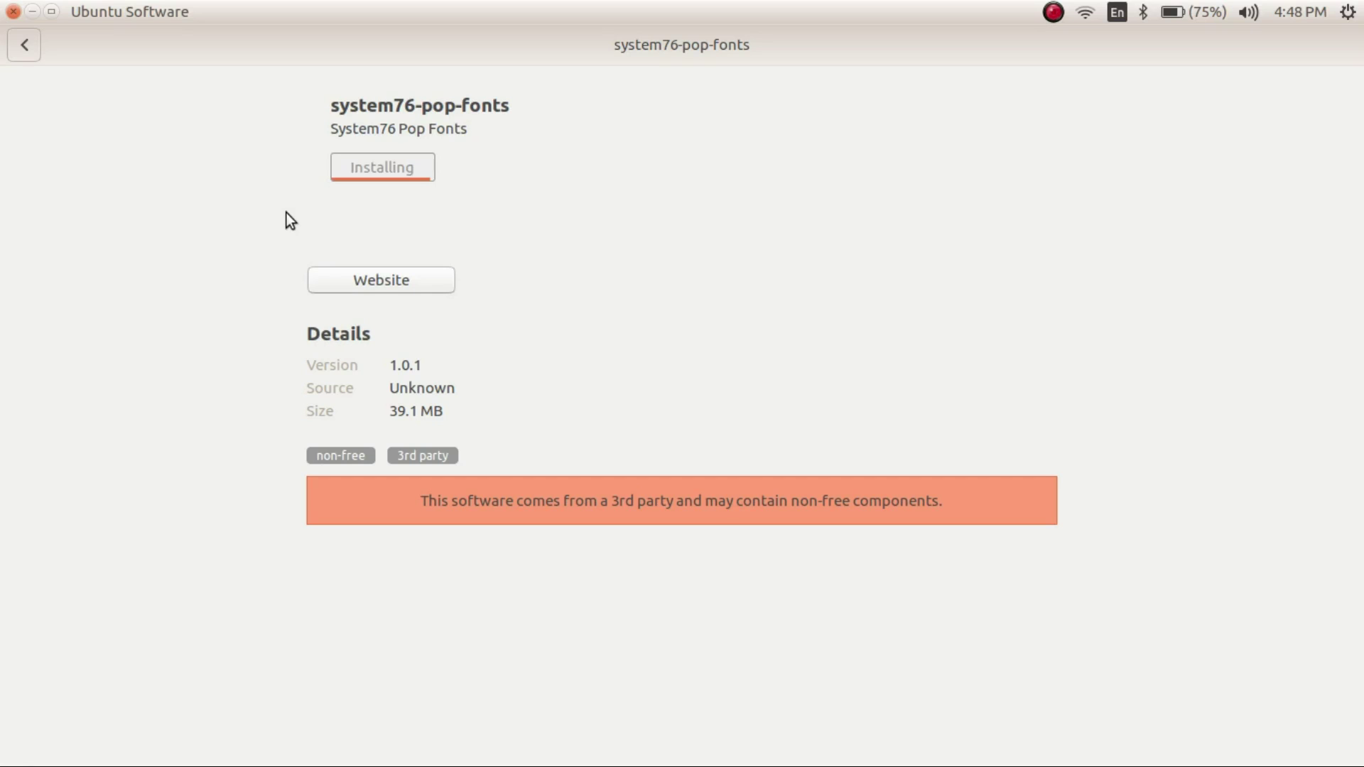
{"action": "mouse_move", "coordinate": [83, 53]}
{"action": "left_mouse_down"}
{"action": "mouse_move", "coordinate": [659, 187]}
{"action": "mouse_move", "coordinate": [1361, 178]}
{"action": "left_mouse_up"}
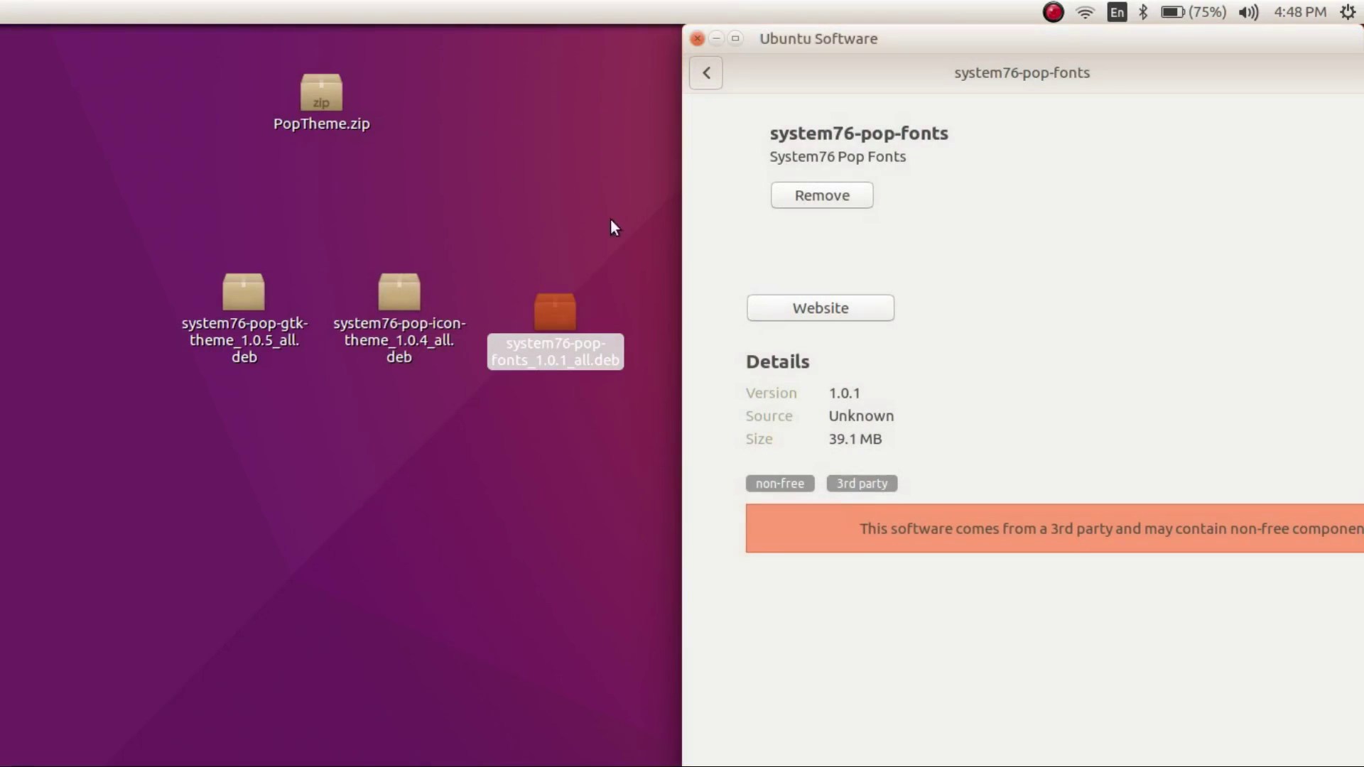
- Close Ubuntu Software after the fonts install and clear the desktop selection
{"action": "left_click", "coordinate": [698, 40]}
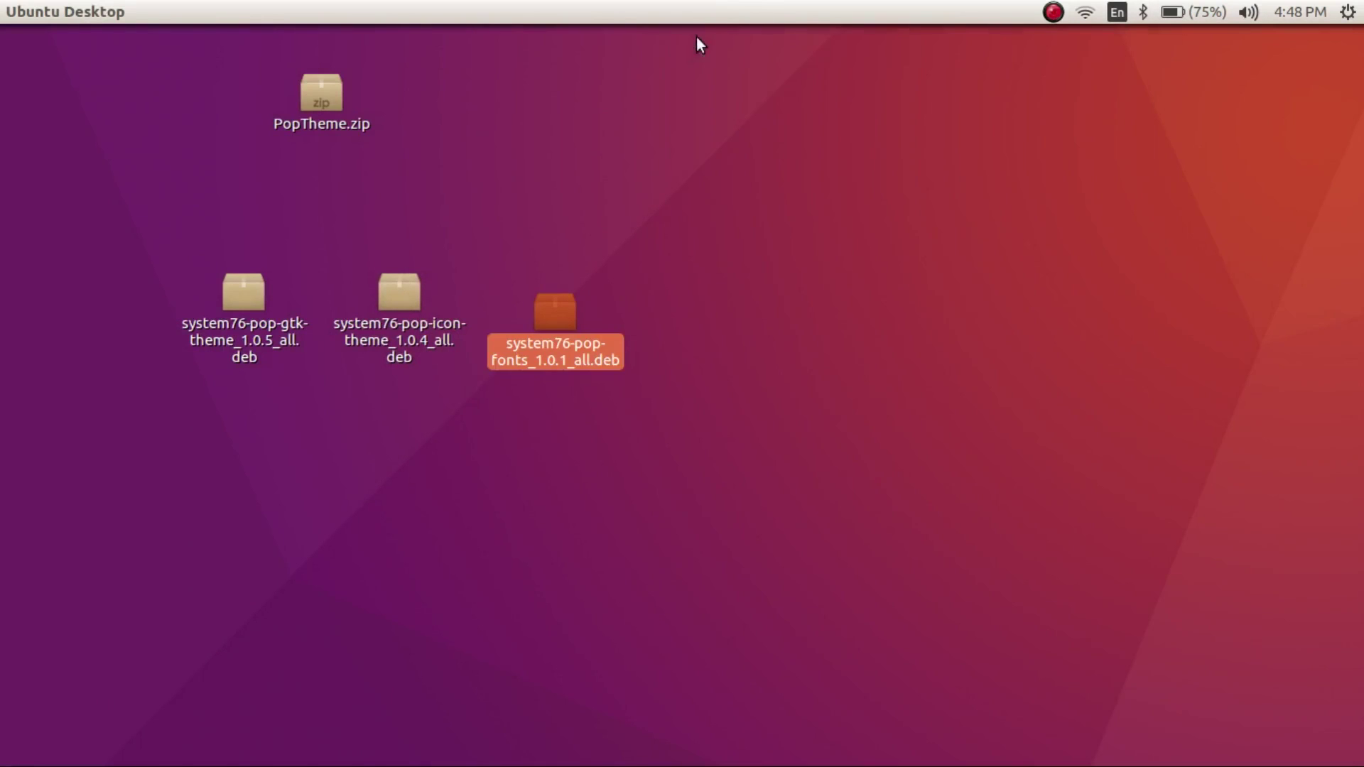
{"action": "left_click", "coordinate": [522, 527]}
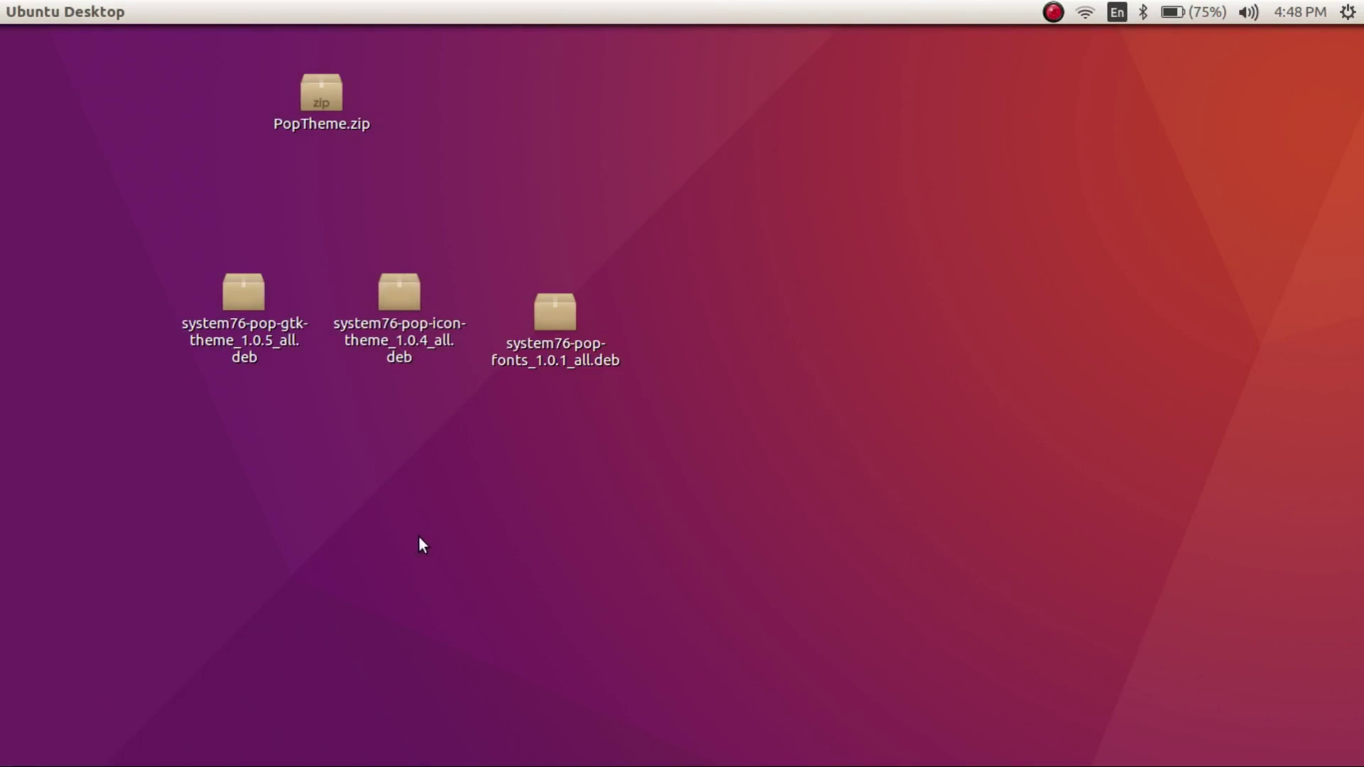
{"action": "left_click", "coordinate": [1053, 12]}
{"action": "left_click", "coordinate": [954, 38]}
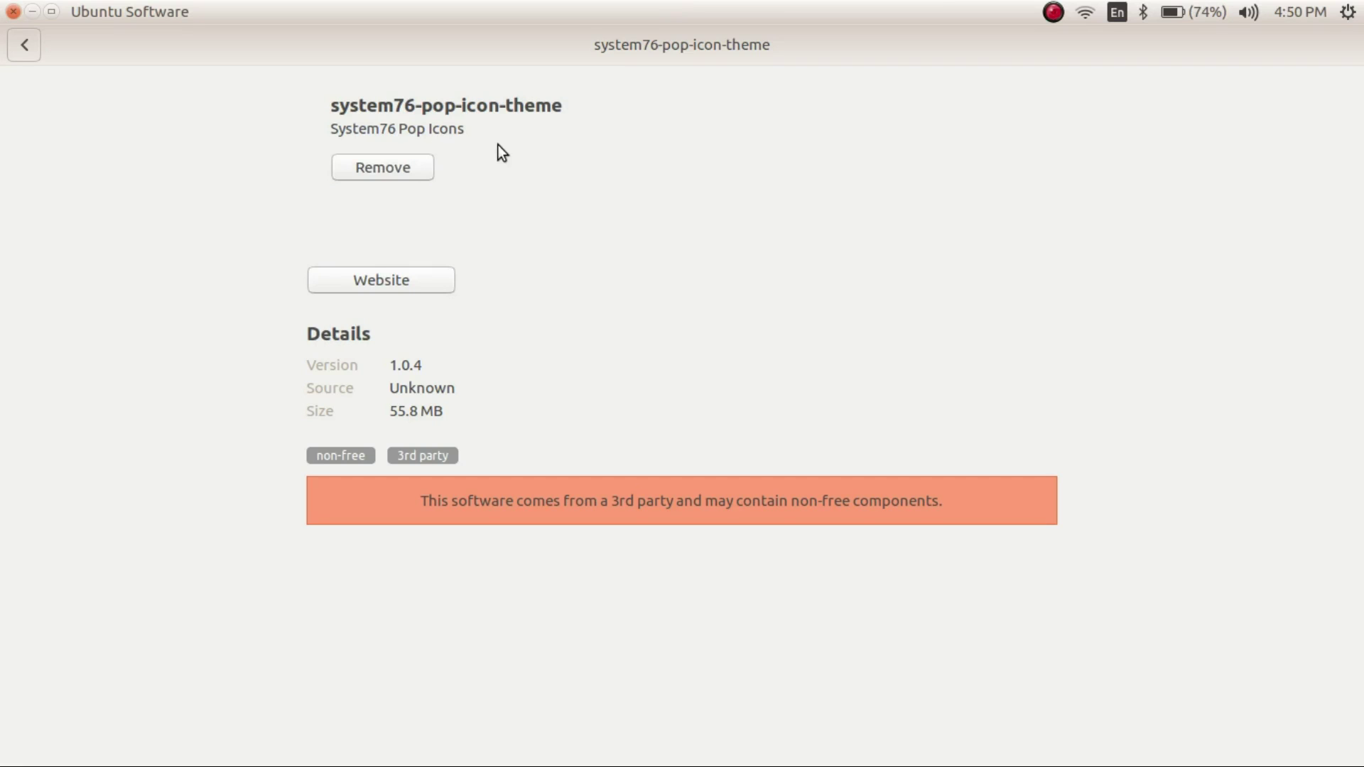
- Close Ubuntu Software after installing system76-pop-icon-theme 1.0.4, returning to the desktop
{"action": "left_click", "coordinate": [15, 10]}
{"action": "left_click", "coordinate": [88, 257]}
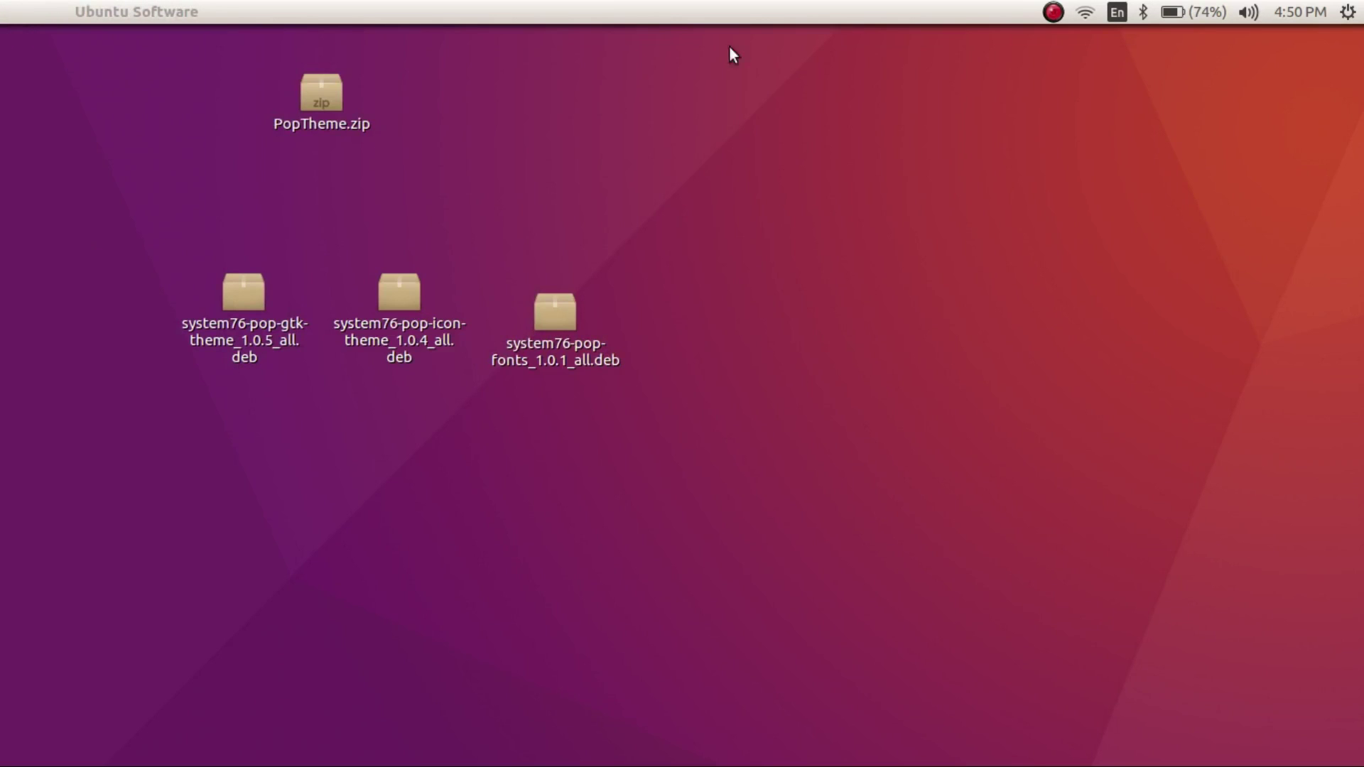
{"action": "left_click", "coordinate": [1053, 11]}
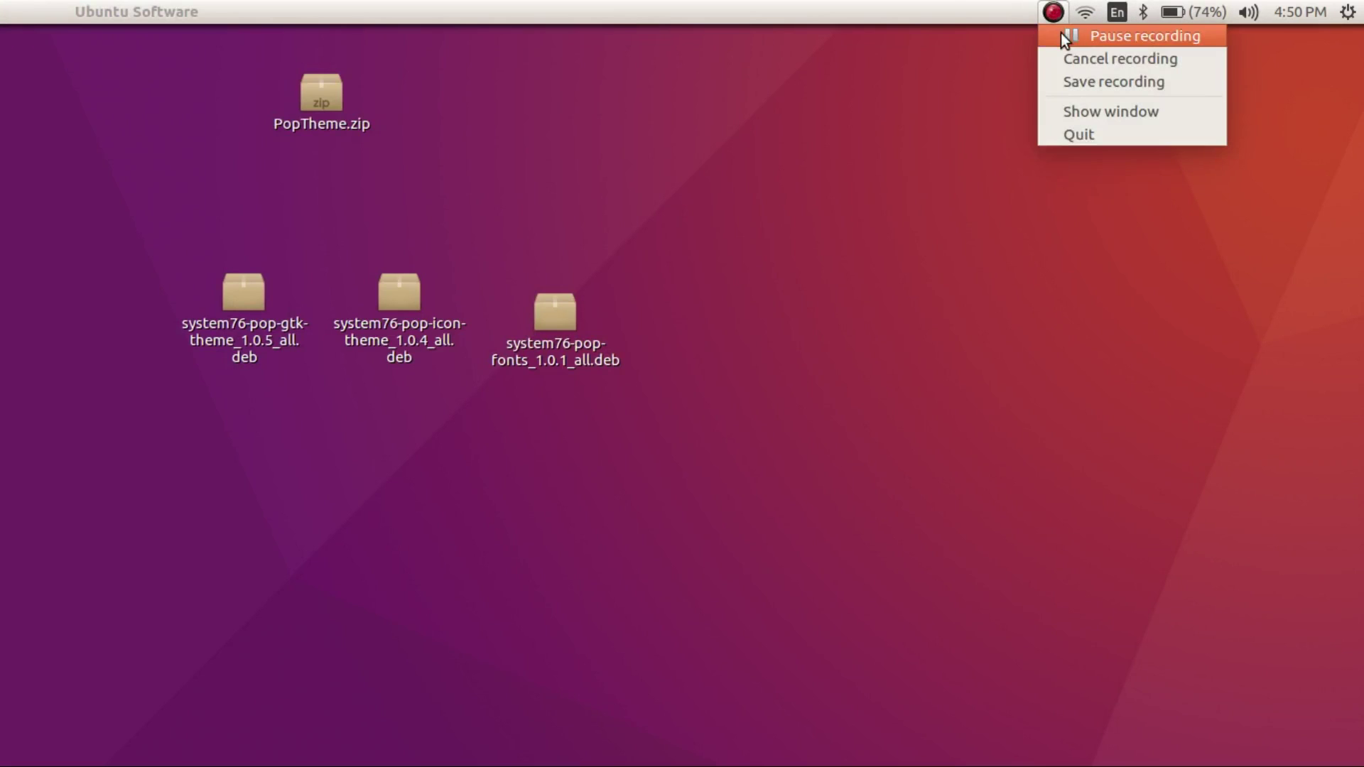
{"action": "left_click", "coordinate": [1059, 32]}
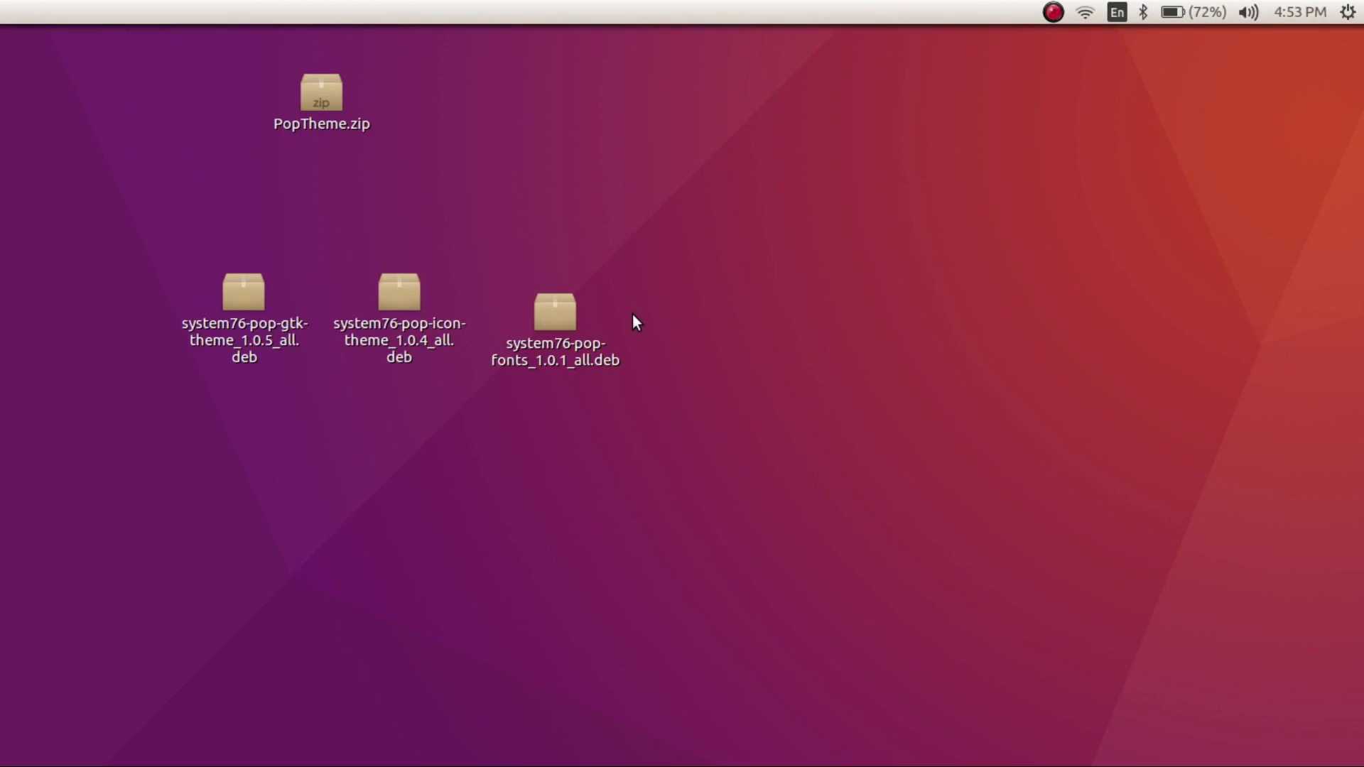
- Install gnome-tweak-tool via sudo apt-get in a new terminal, confirming with the password and 'y'
{"action": "key", "text": "ctrl+alt+t"}
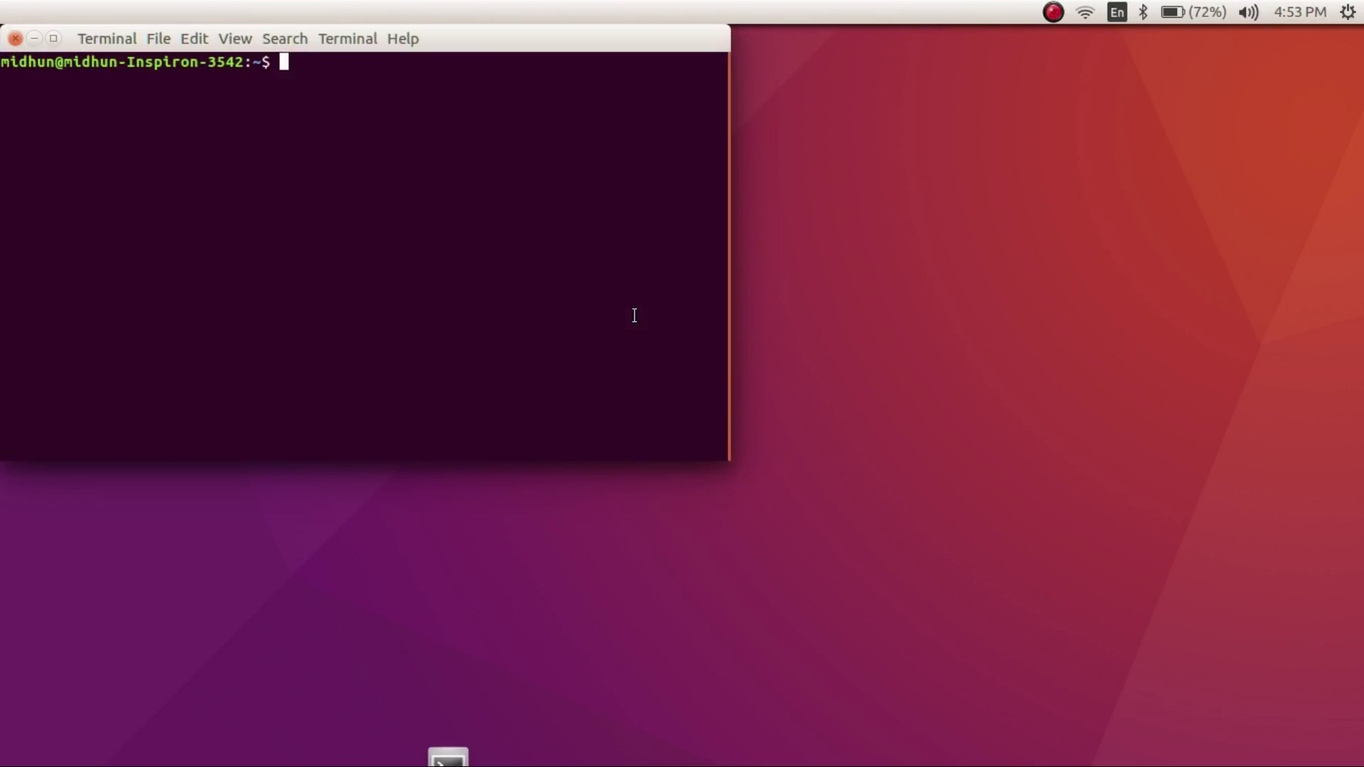
{"action": "type", "text": "sudo apt-get install gnome-tweak-tool"}
{"action": "key", "text": "Return"}
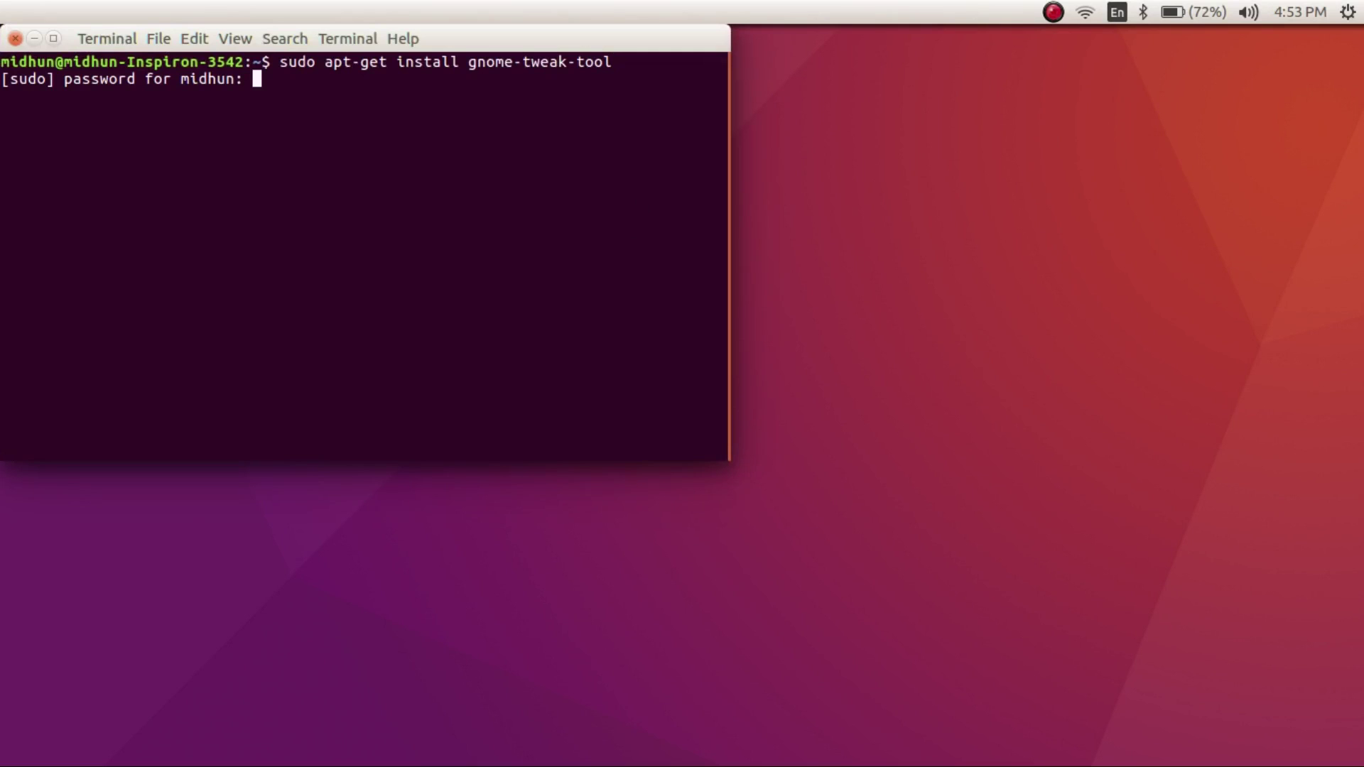
{"action": "key", "text": "Return"}
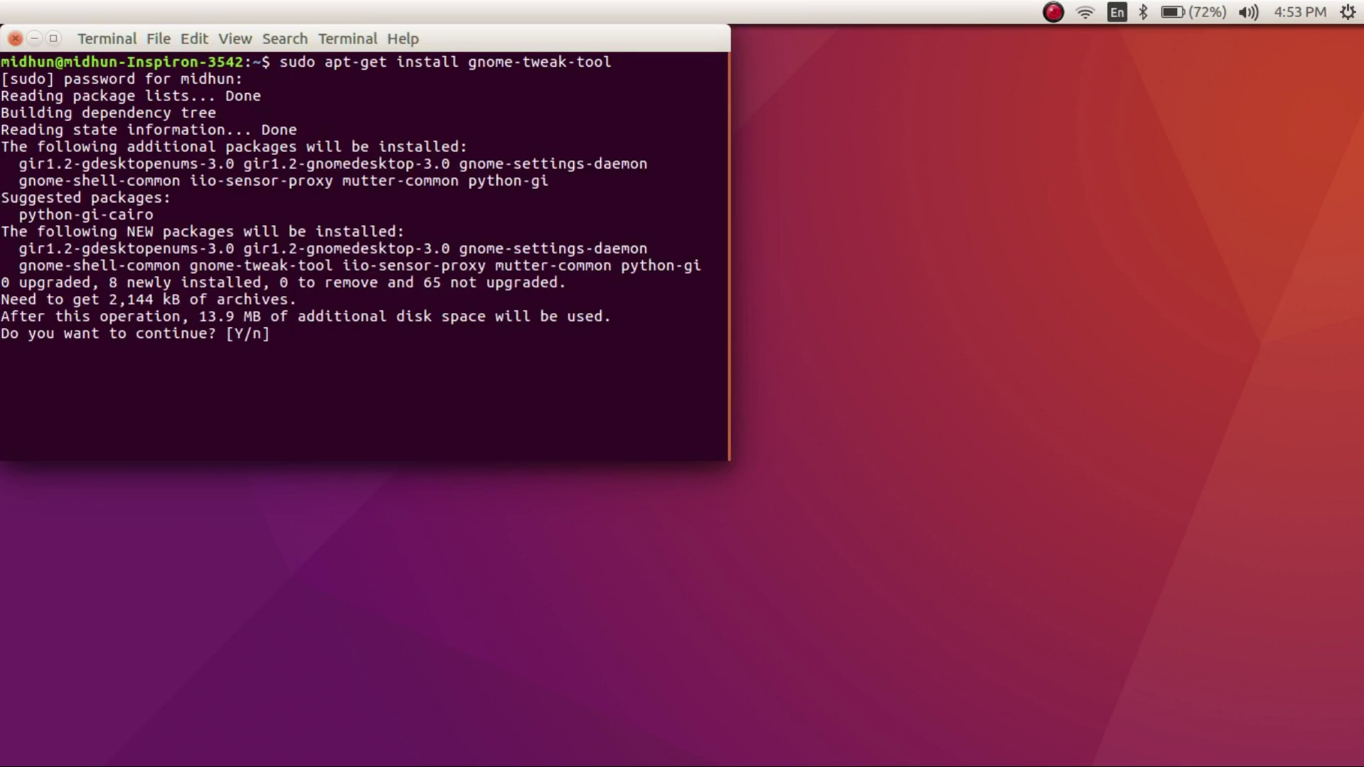
{"action": "type", "text": "y"}
{"action": "key", "text": "Return"}
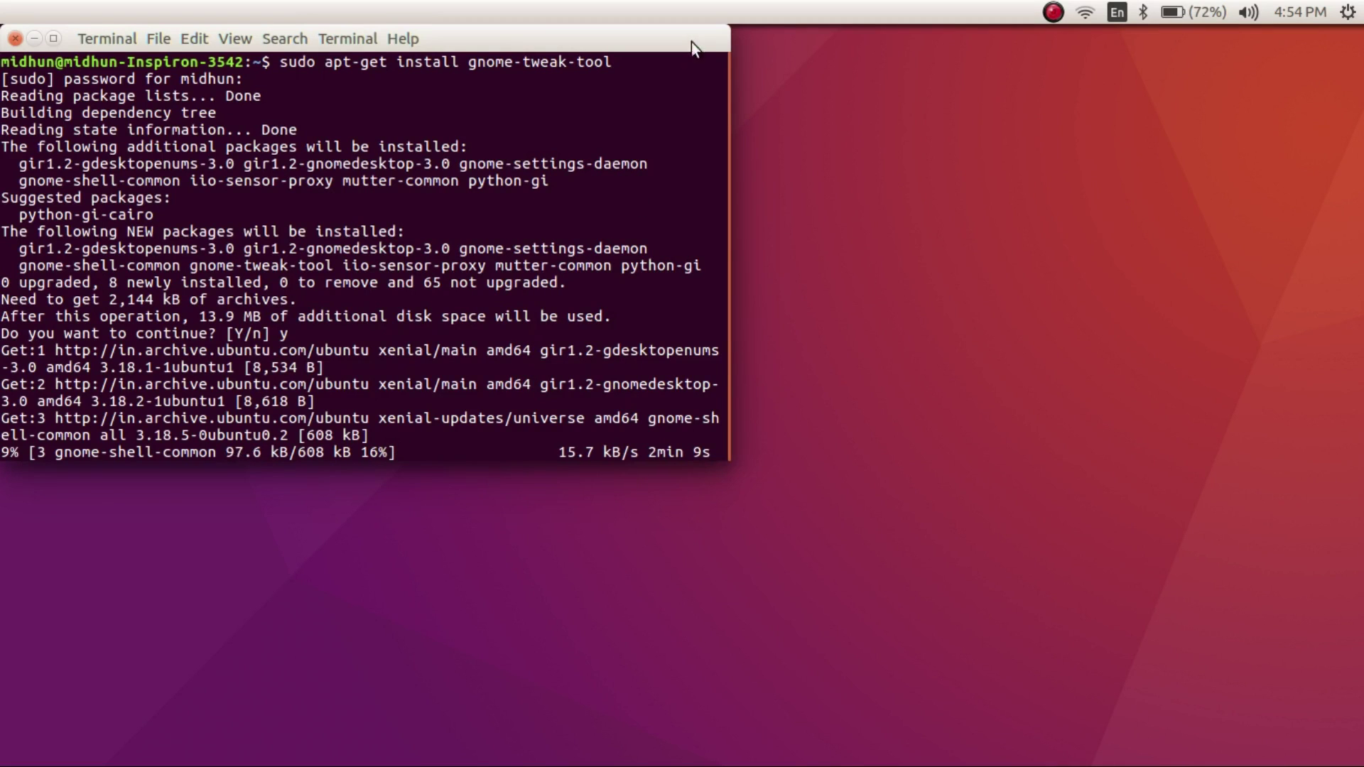
{"action": "left_click", "coordinate": [1055, 11]}
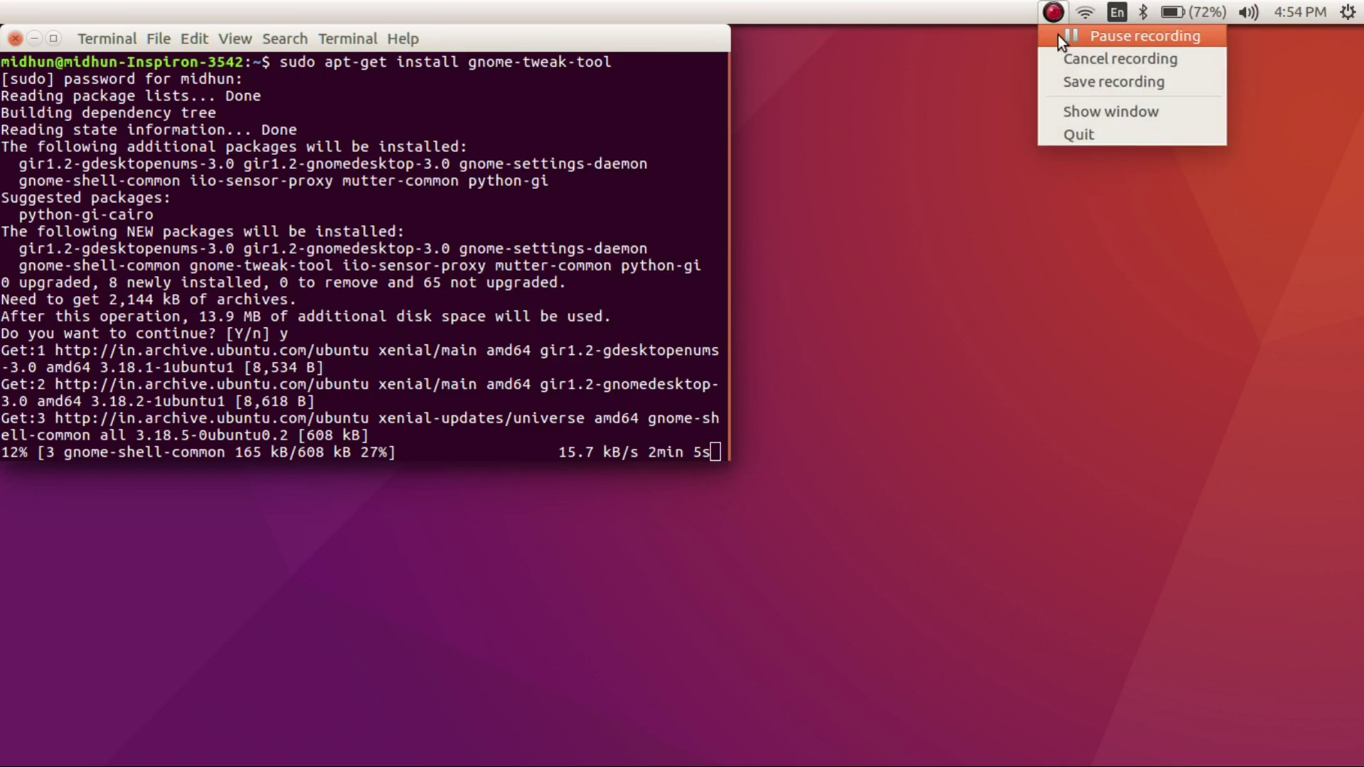
{"action": "left_click", "coordinate": [1059, 36]}
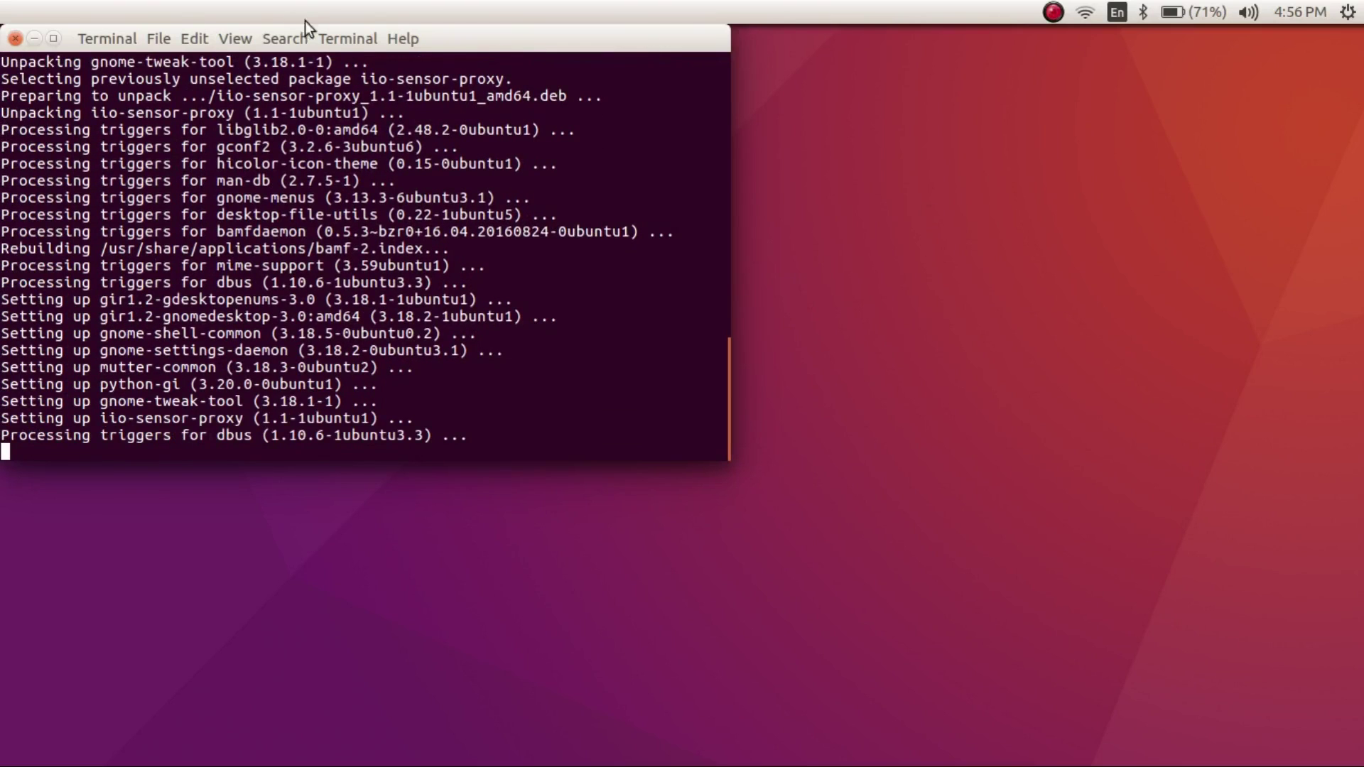
{"action": "mouse_move", "coordinate": [522, 46]}
{"action": "left_mouse_down"}
{"action": "mouse_move", "coordinate": [682, 243]}
{"action": "mouse_move", "coordinate": [801, 260]}
{"action": "mouse_move", "coordinate": [932, 121]}
{"action": "left_mouse_up"}
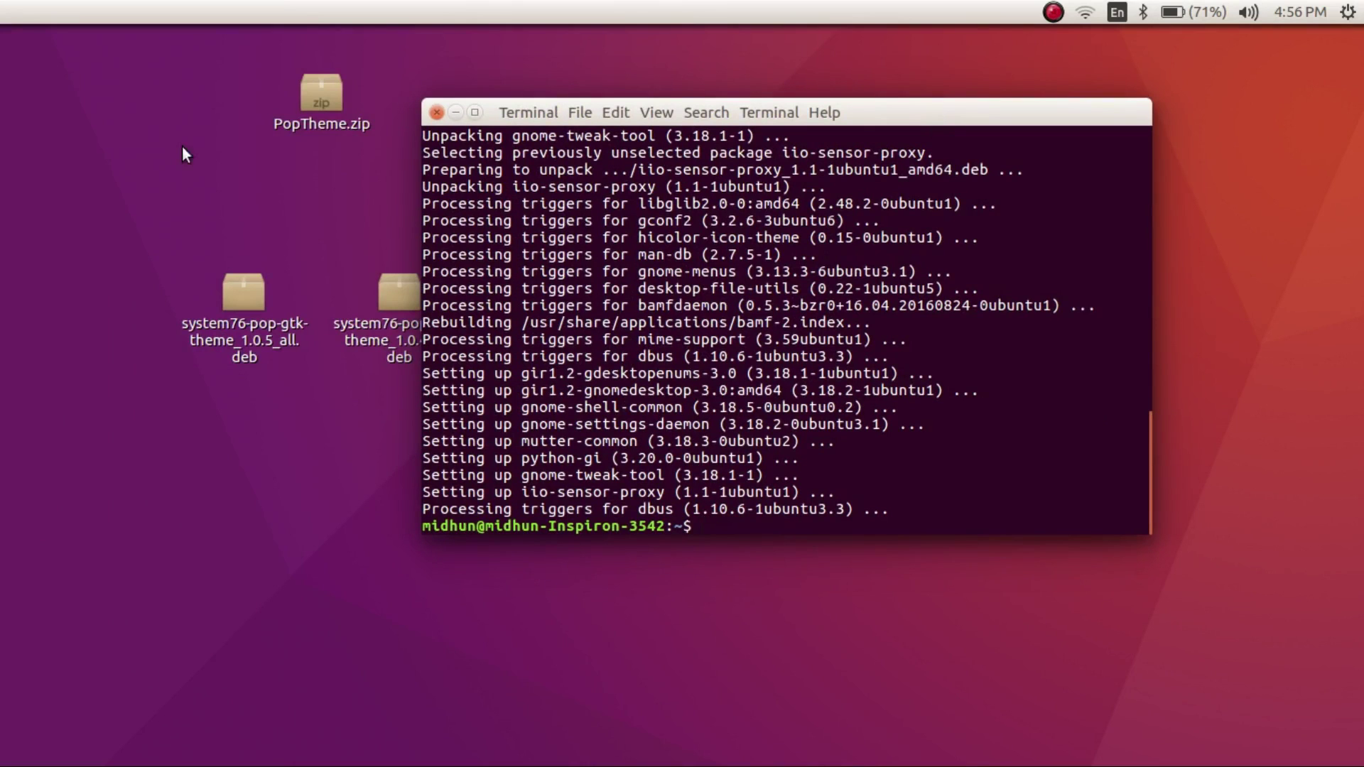
- Launch GNOME Tweak Tool from a Dash search for 'gnome'
{"action": "key", "text": "super"}
{"action": "type", "text": "tegnom"}
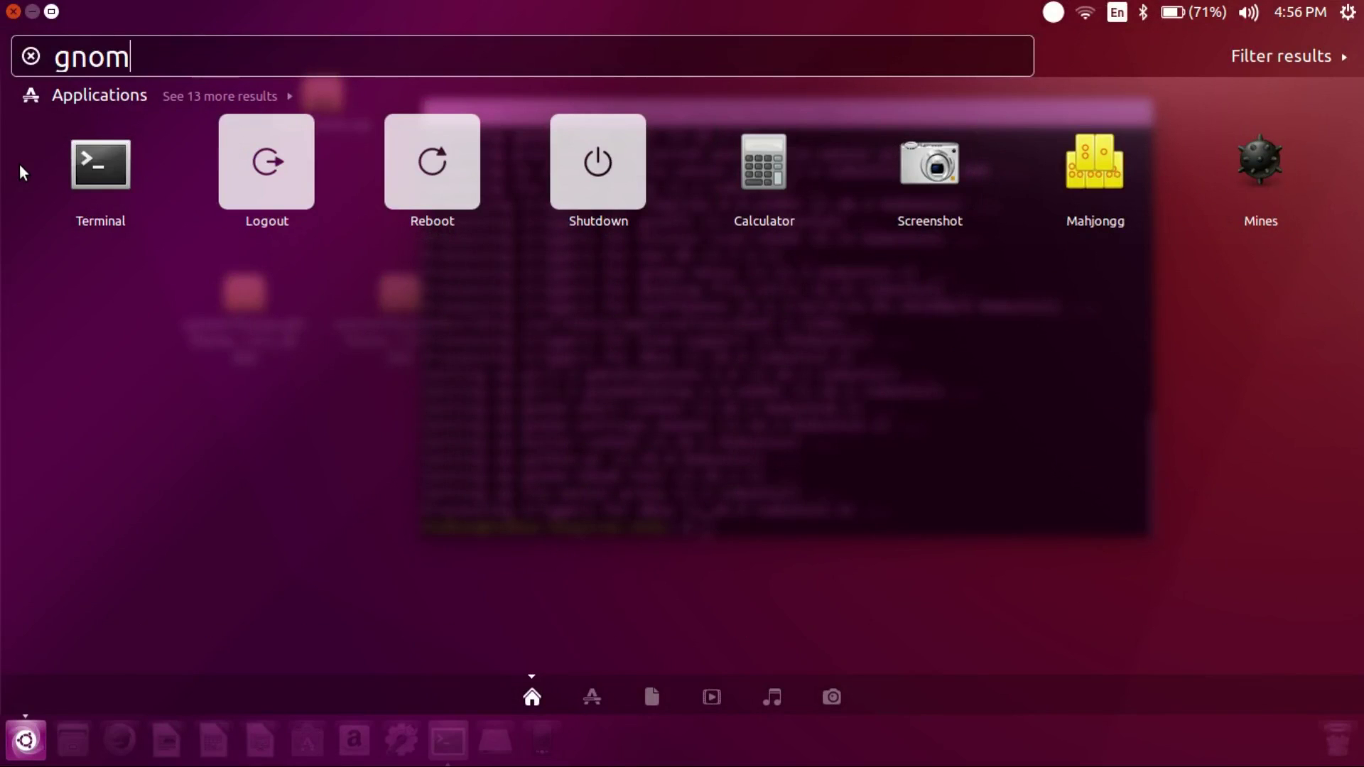
{"action": "type", "text": "w"}
{"action": "key", "text": "BackSpace"}
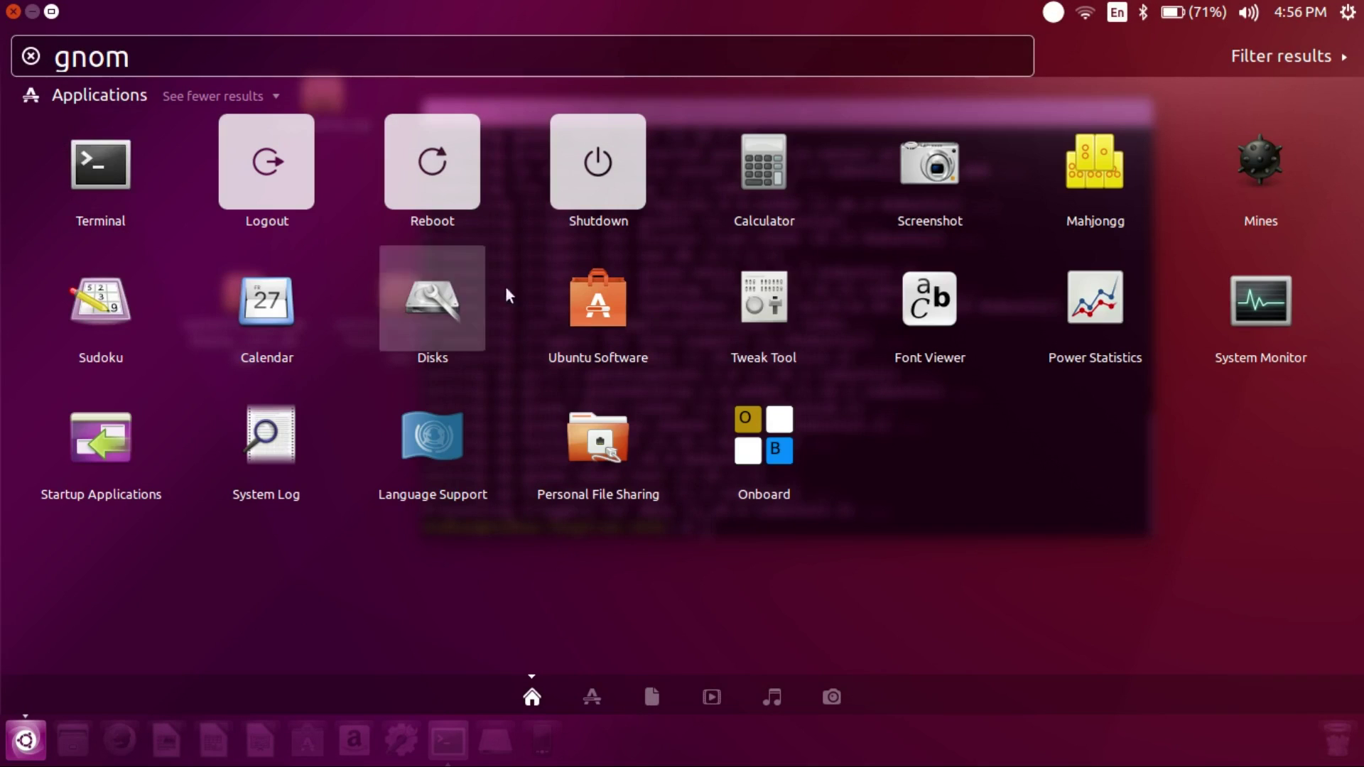
{"action": "left_click", "coordinate": [765, 290]}
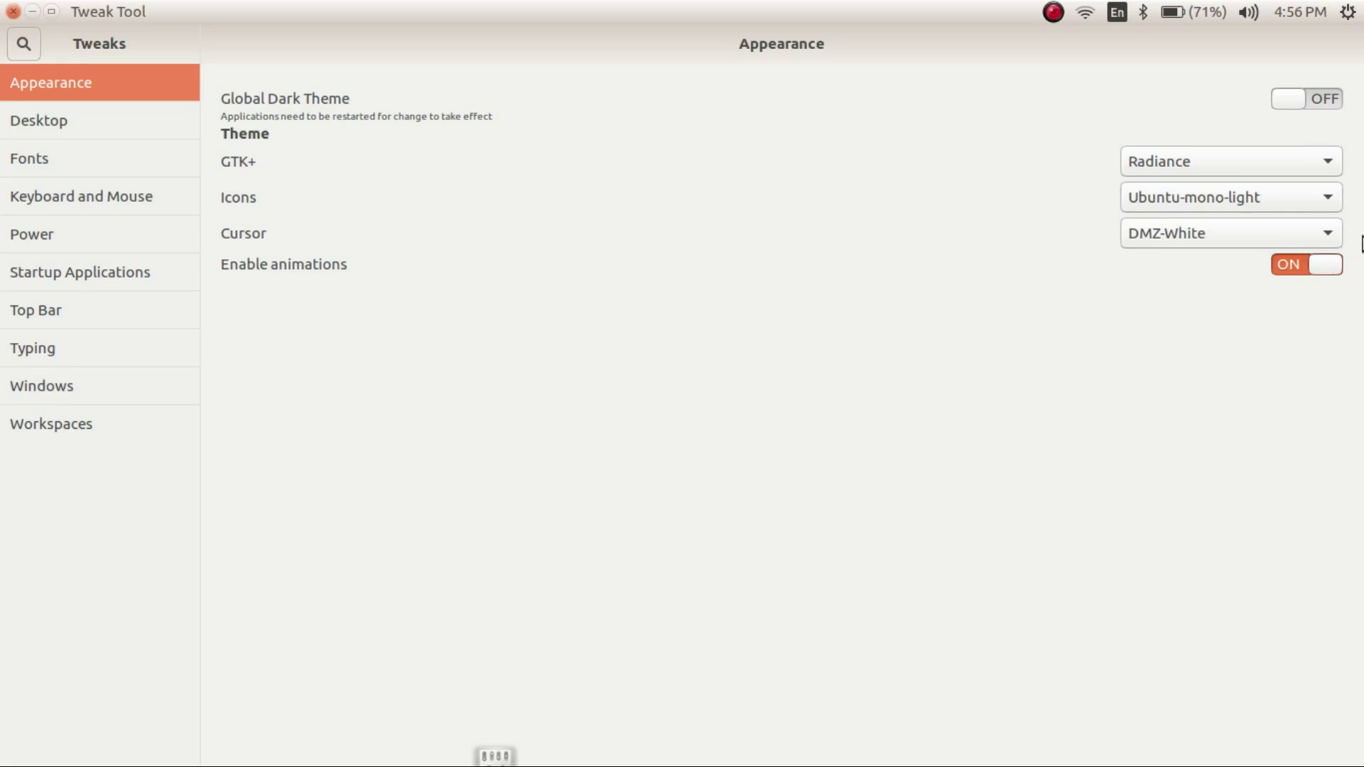
- Choose Pop as the icon, cursor and GTK+ theme in Appearance
{"action": "left_click", "coordinate": [1168, 199]}
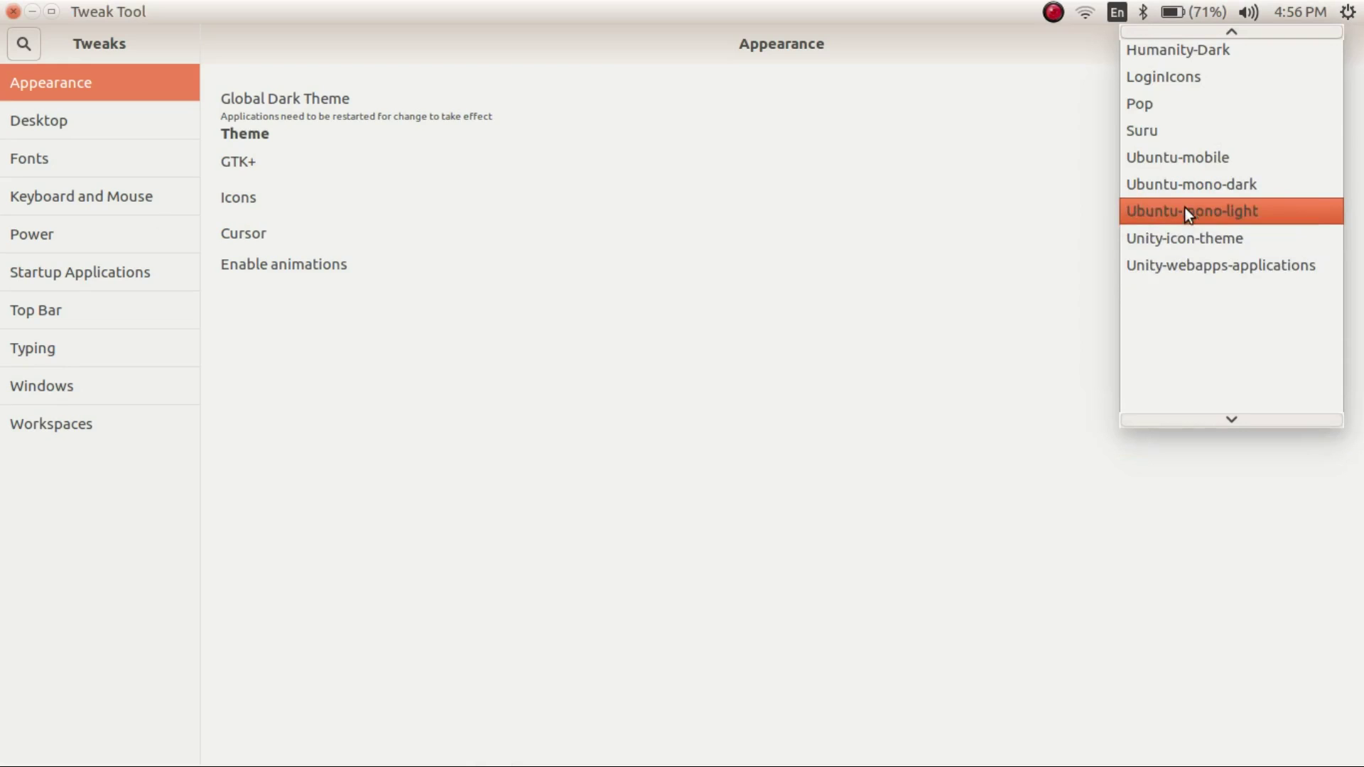
{"action": "left_click", "coordinate": [1205, 110]}
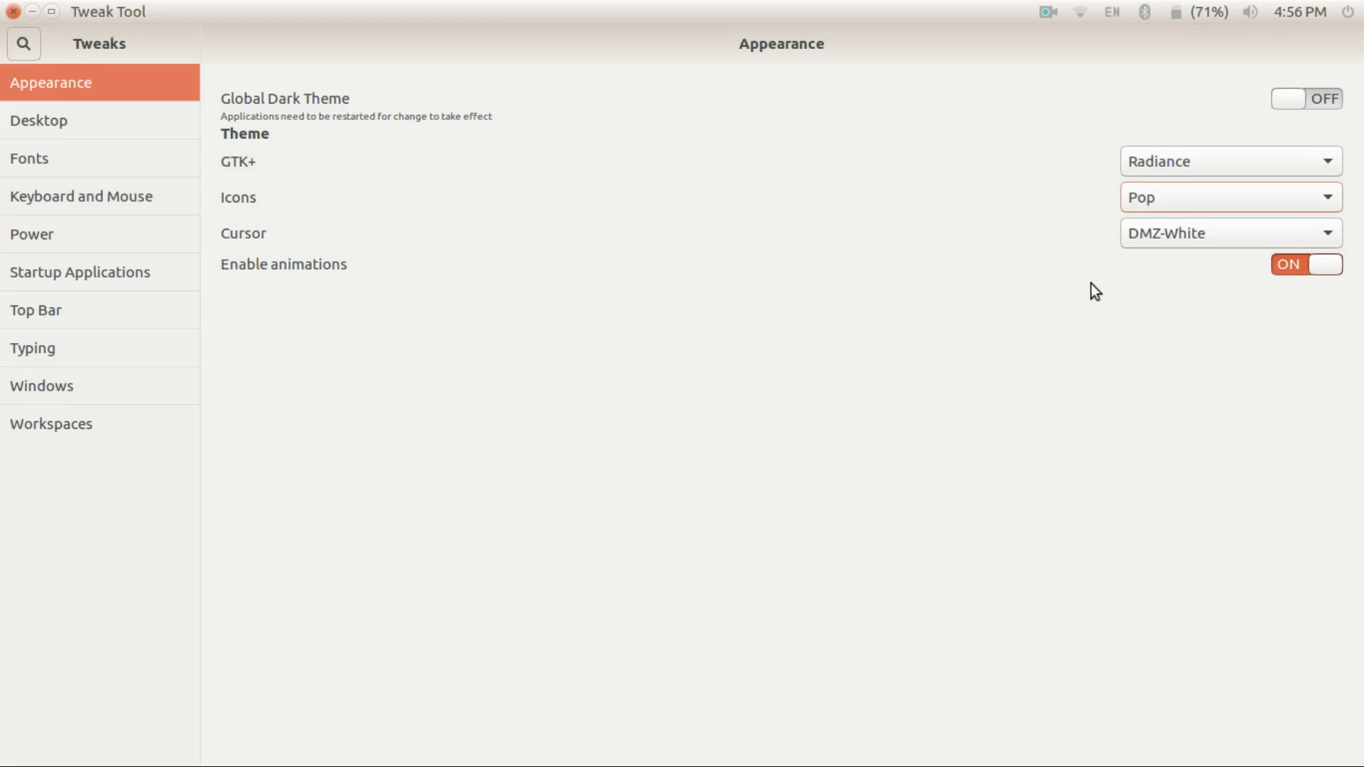
{"action": "left_click", "coordinate": [1183, 198]}
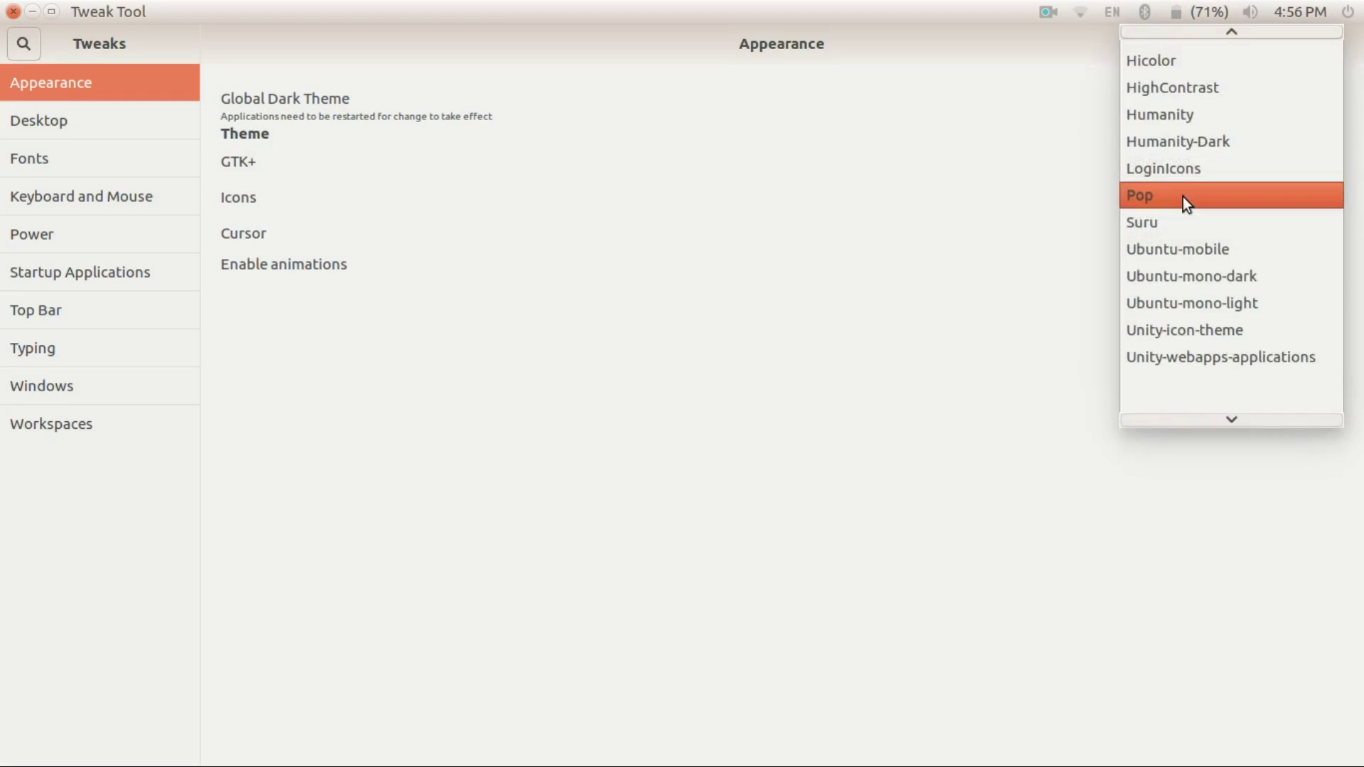
{"action": "left_click", "coordinate": [1183, 197]}
{"action": "left_click", "coordinate": [1187, 246]}
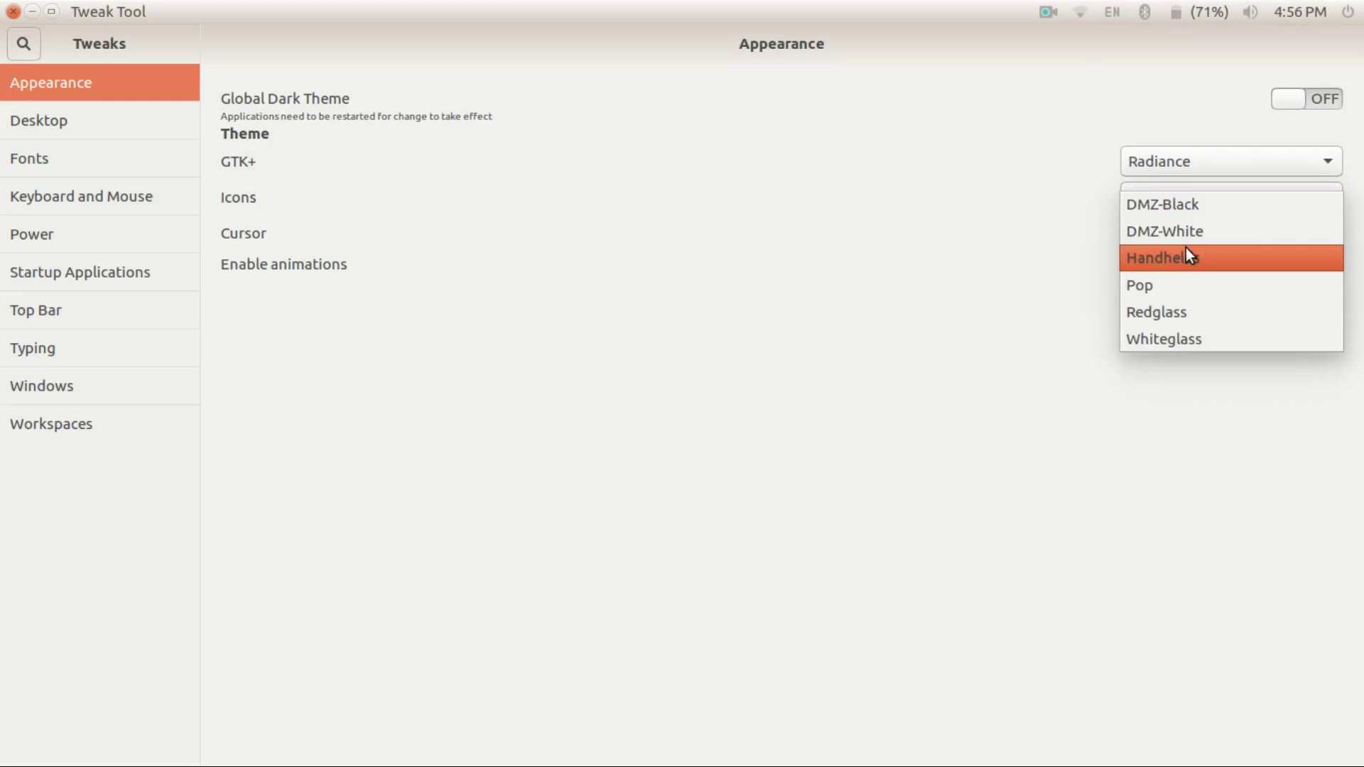
{"action": "left_click", "coordinate": [1186, 293]}
{"action": "left_click", "coordinate": [1209, 158]}
{"action": "left_click", "coordinate": [1208, 134]}
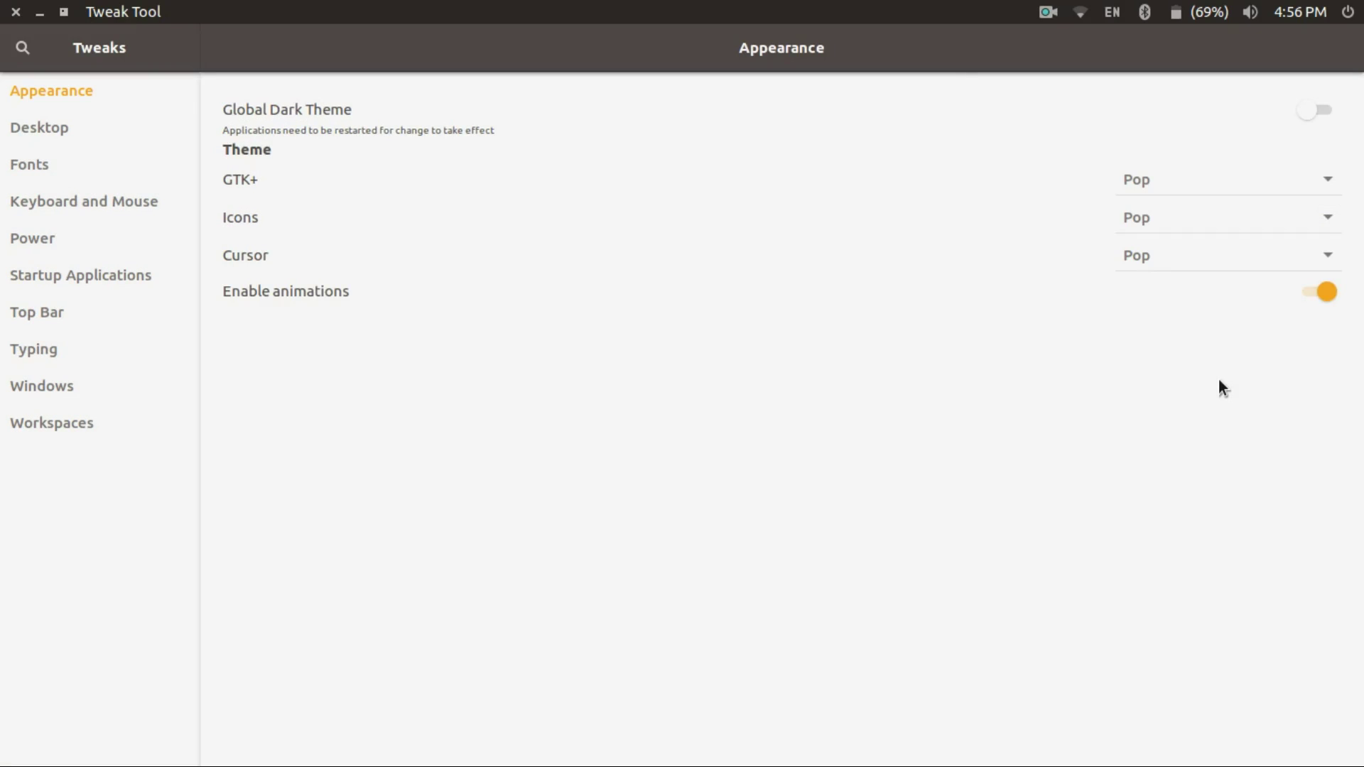
{"action": "left_click", "coordinate": [41, 10]}
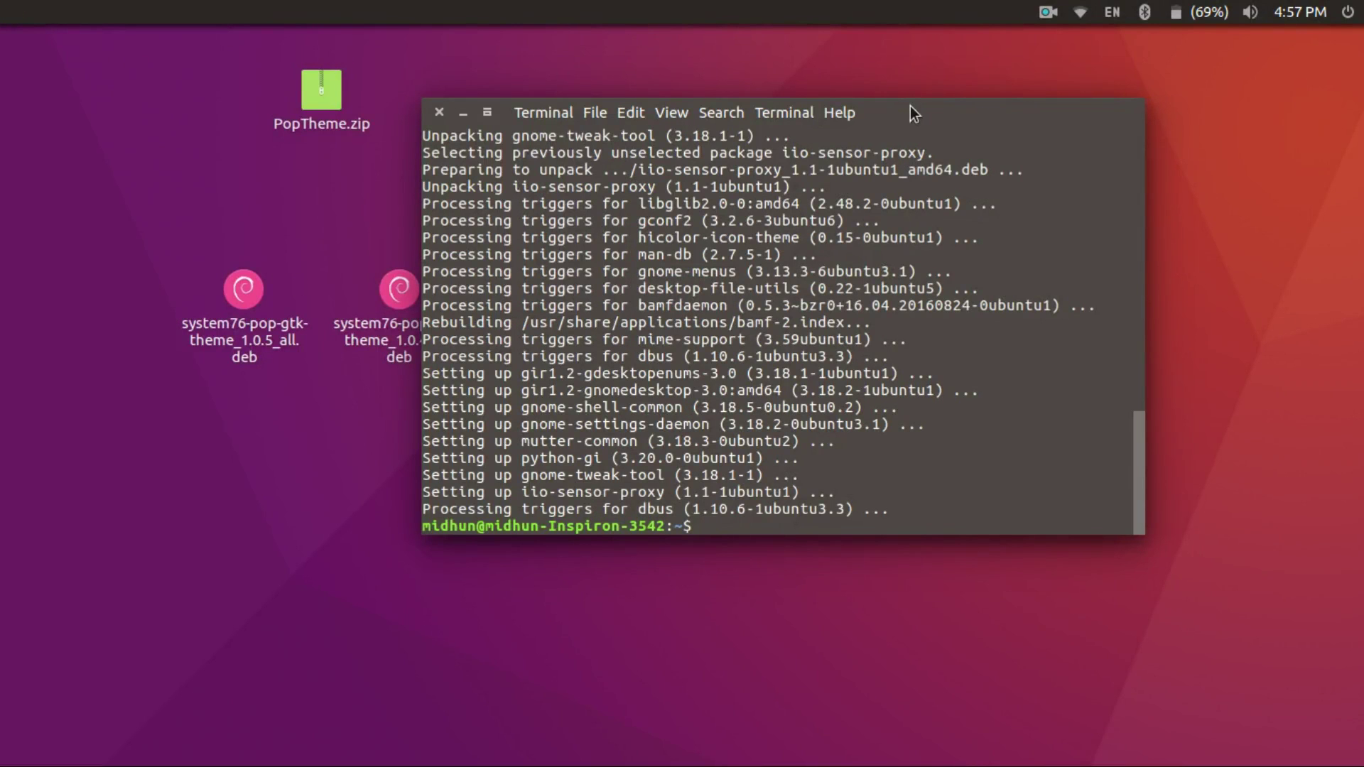
- Move the terminal aside and minimize it to clear the desktop
{"action": "left_click_drag", "start_coordinate": [909, 106], "coordinate": [889, 184]}
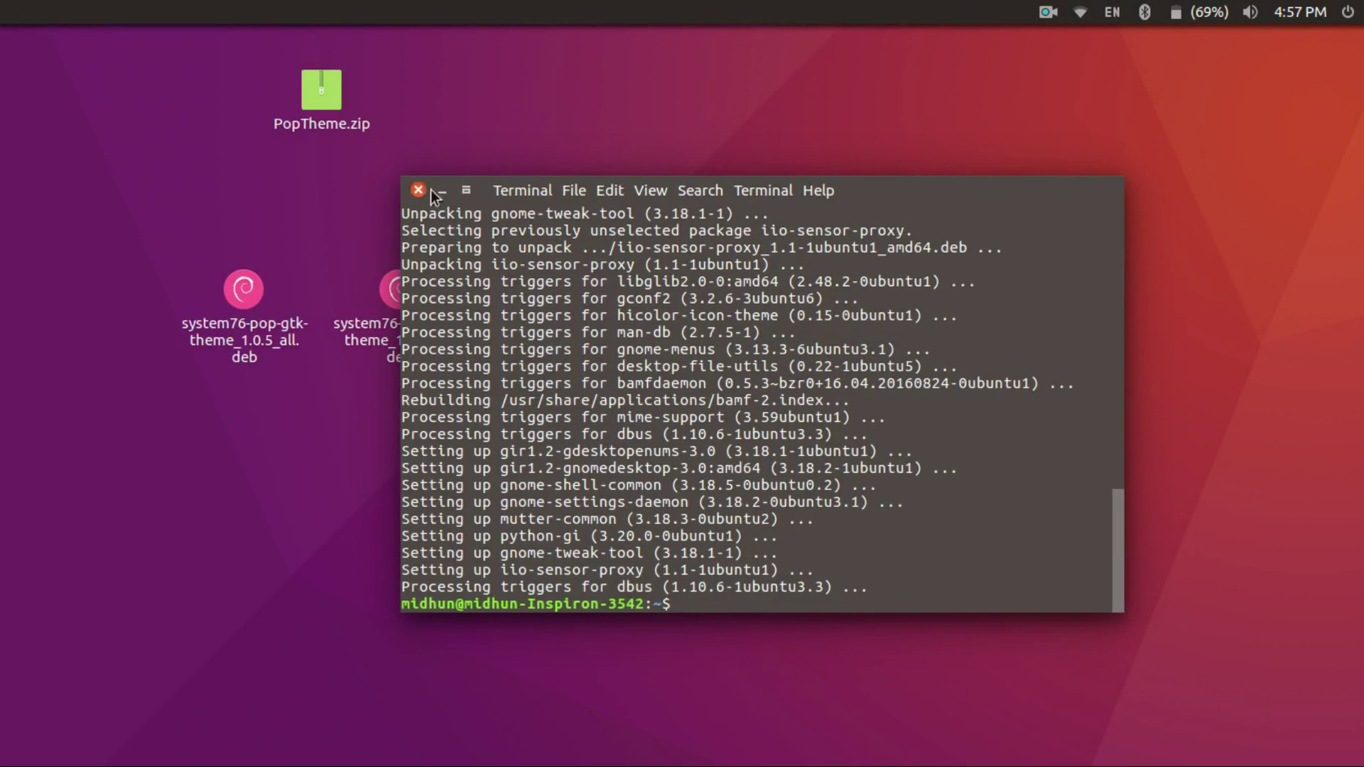
{"action": "left_click", "coordinate": [443, 190]}
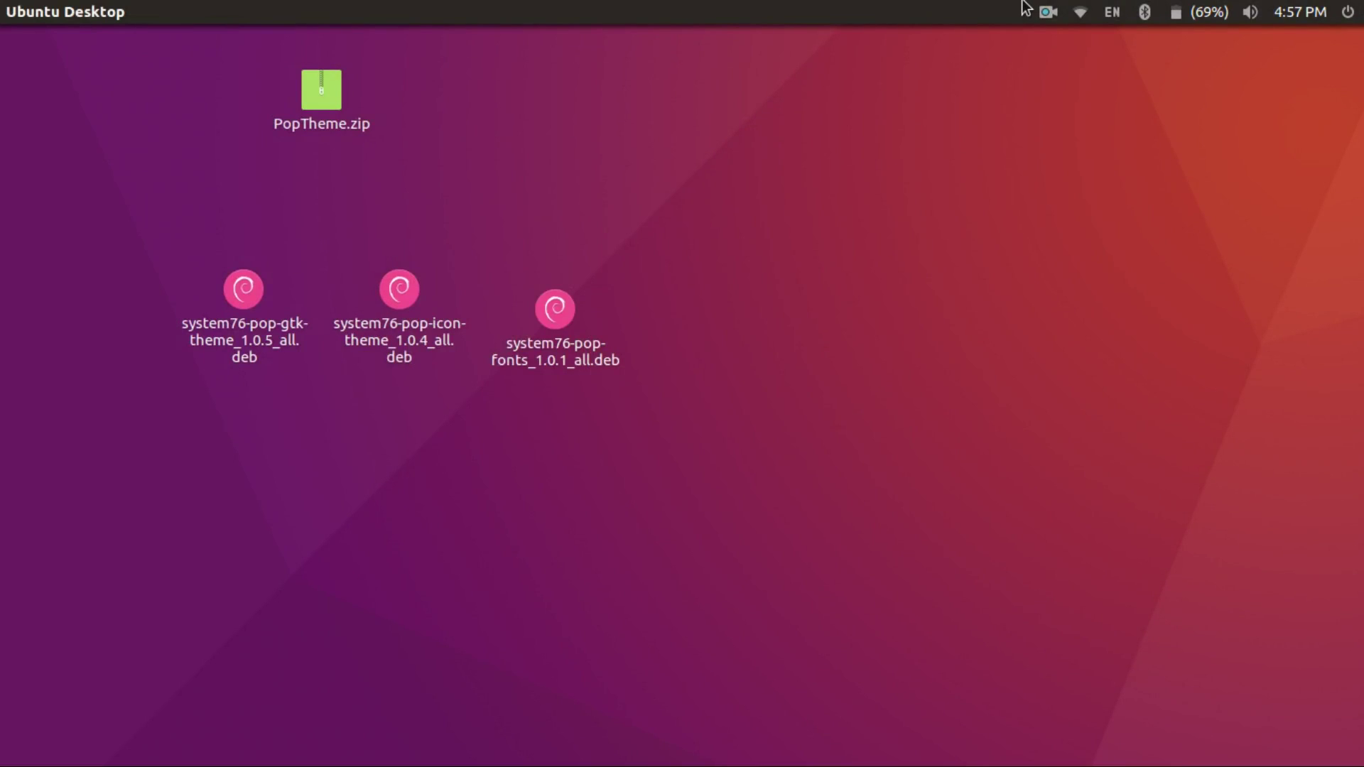